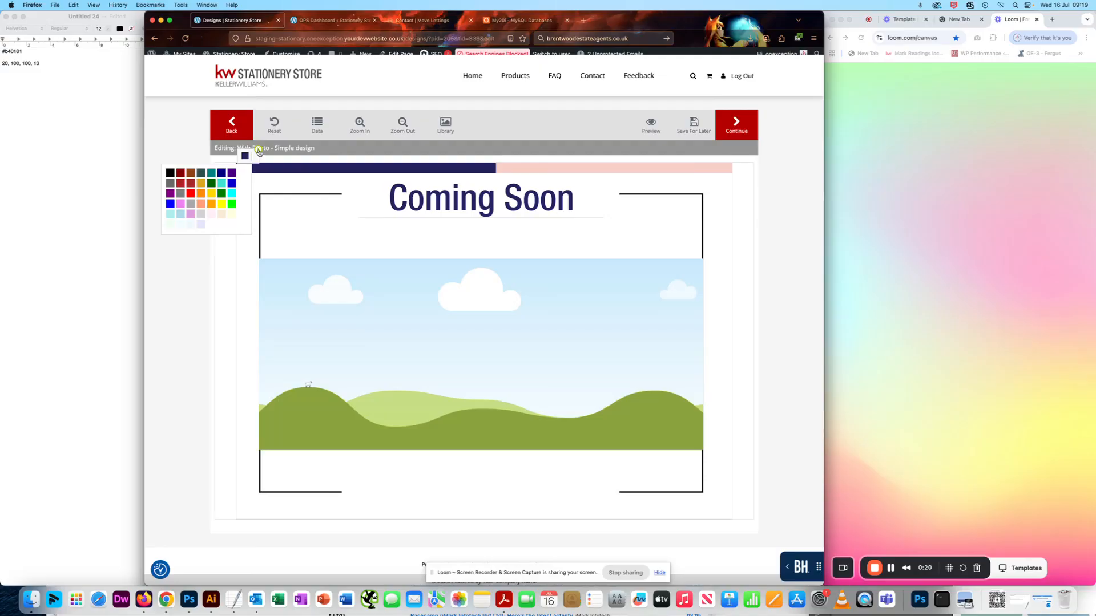
# - Go to the OPS dashboard's configuration, open the CMYK Colour Palette and review its colour list
pyautogui.click(262, 167)
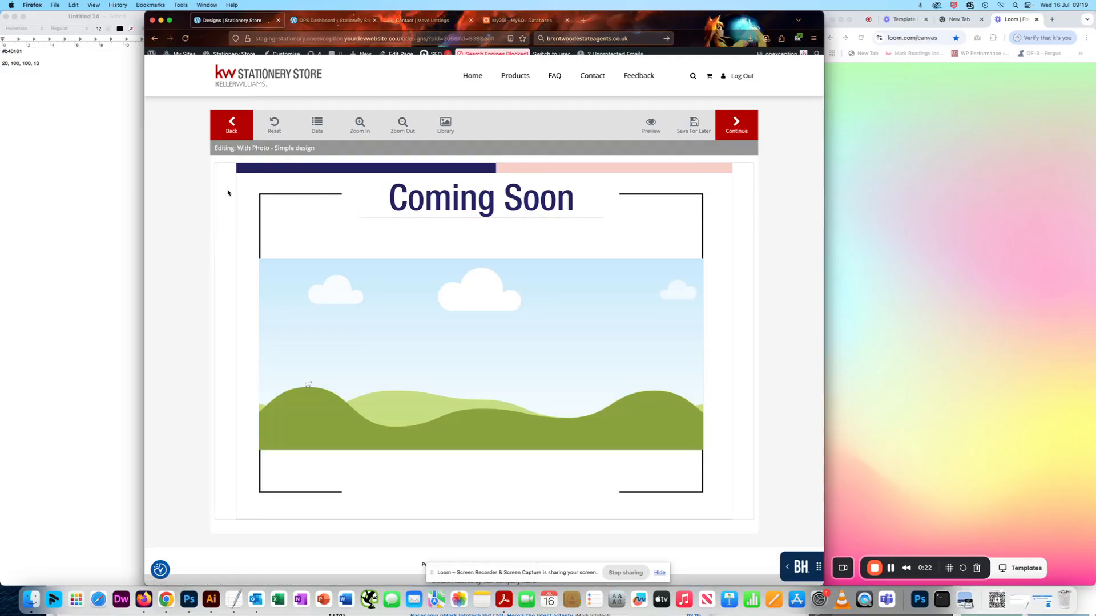
pyautogui.click(324, 20)
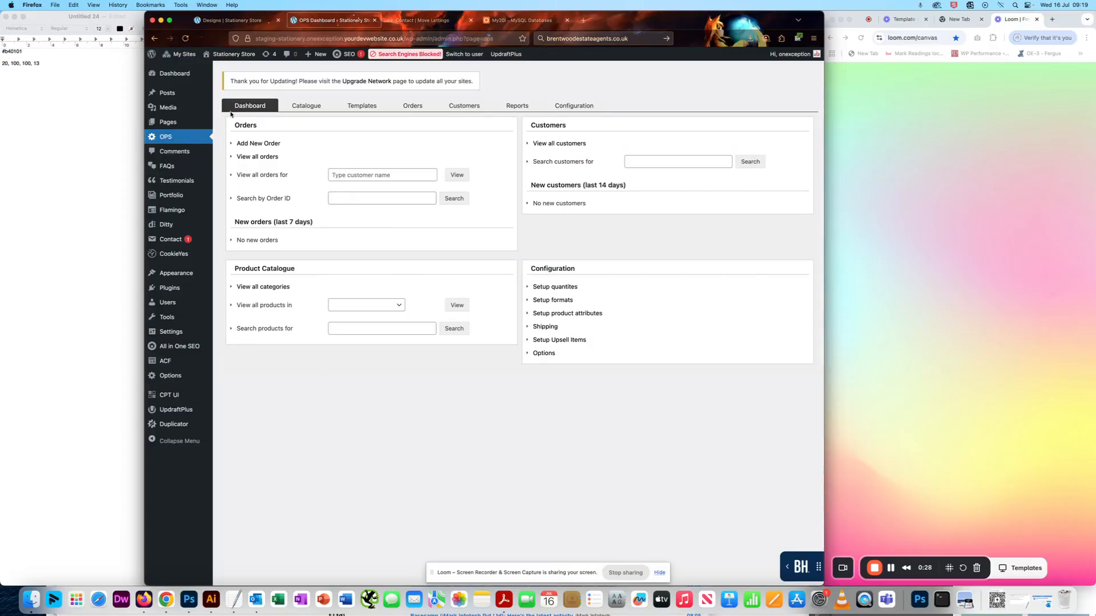
pyautogui.click(576, 107)
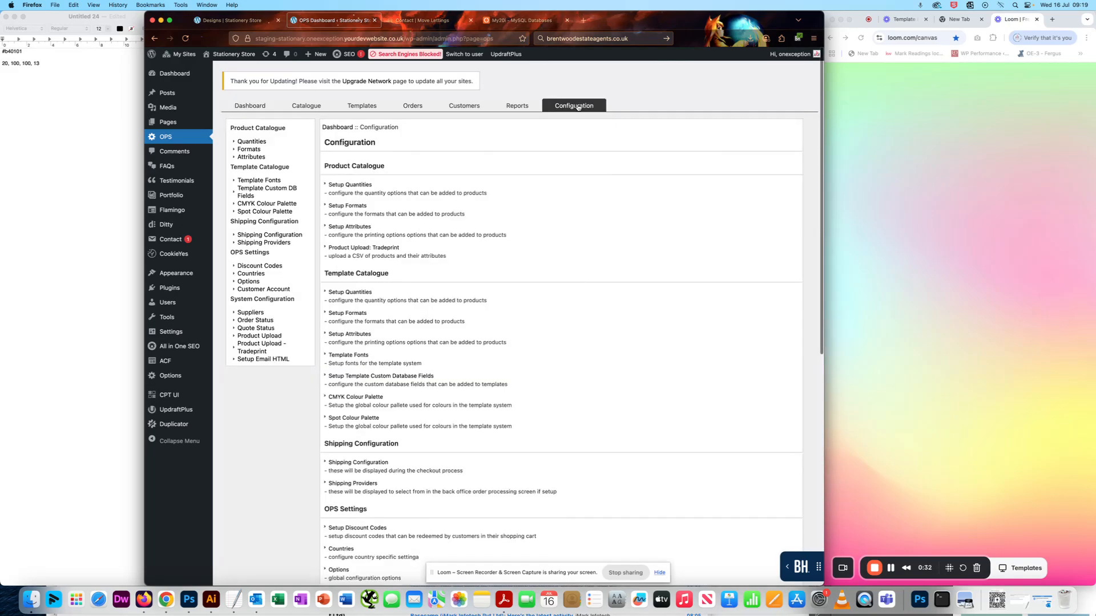
pyautogui.click(247, 207)
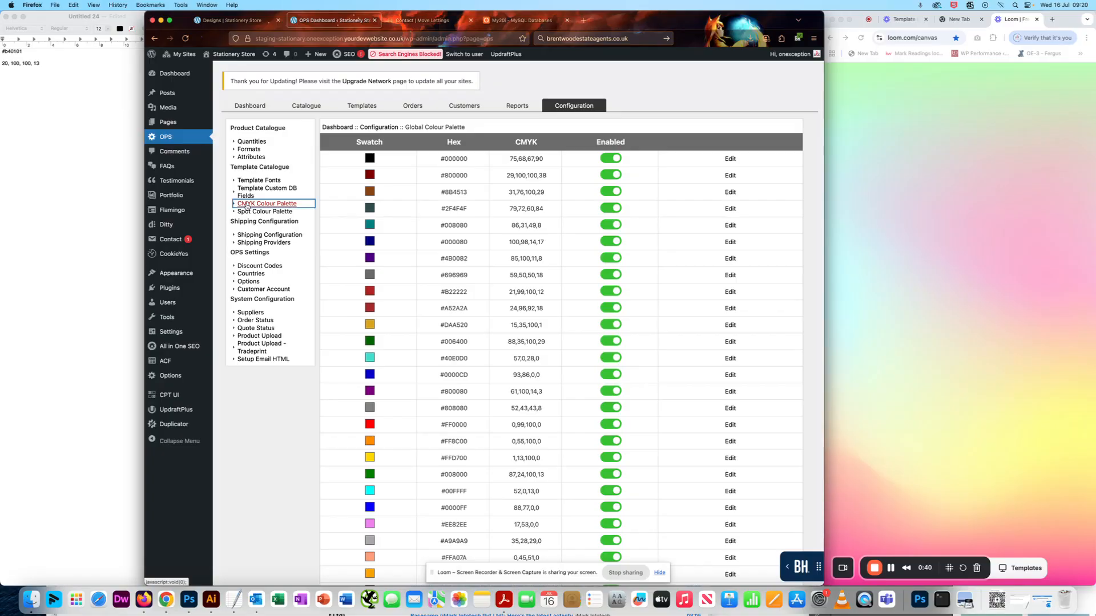
pyautogui.scroll(-10, 518, 183)
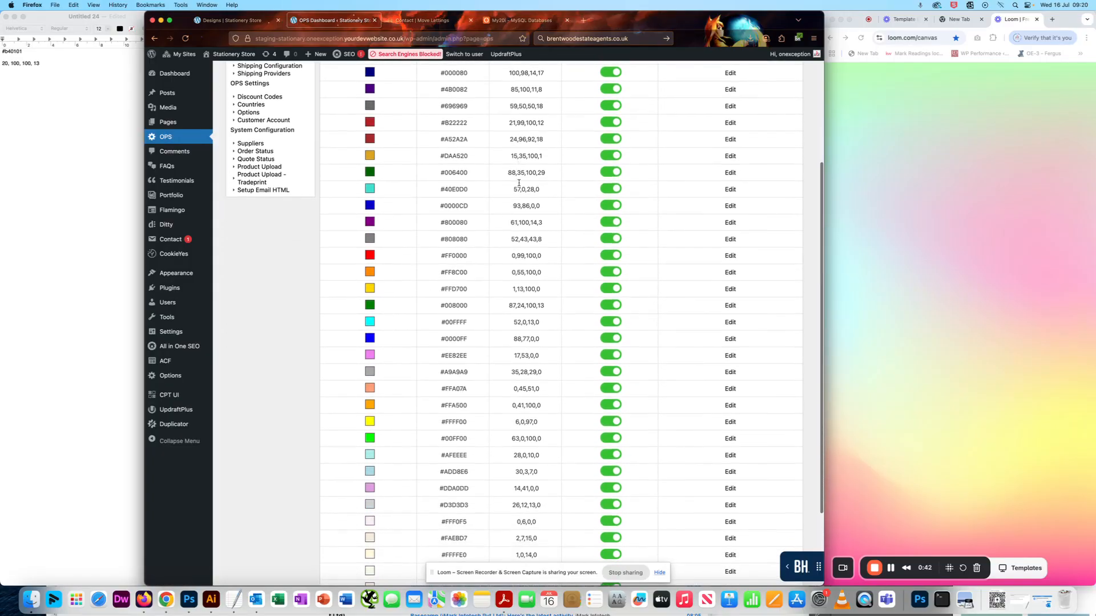
pyautogui.scroll(10, 519, 183)
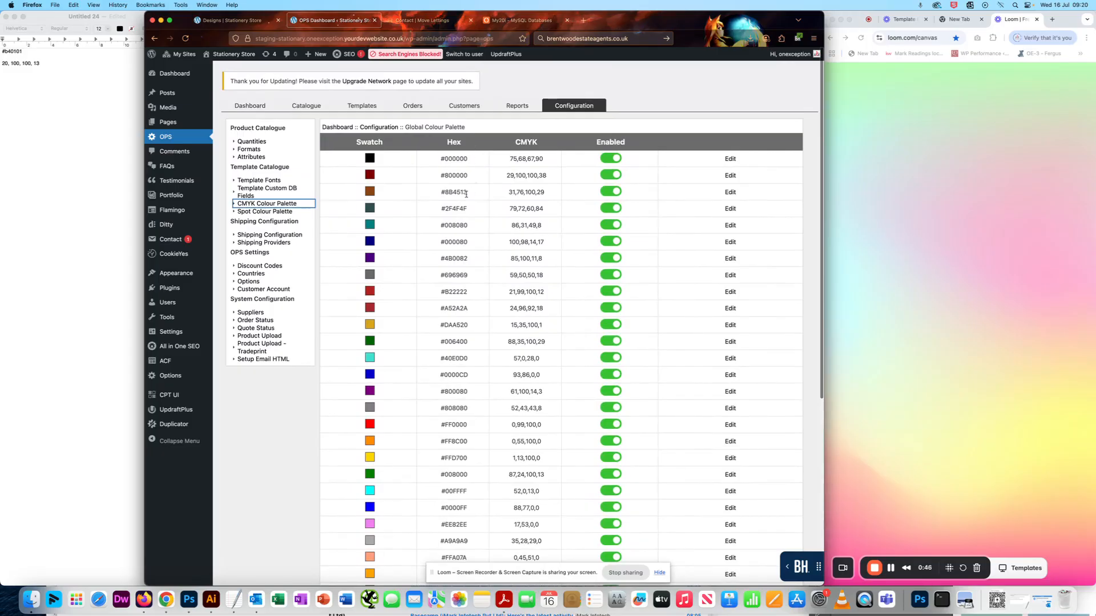
pyautogui.scroll(-10, 381, 229)
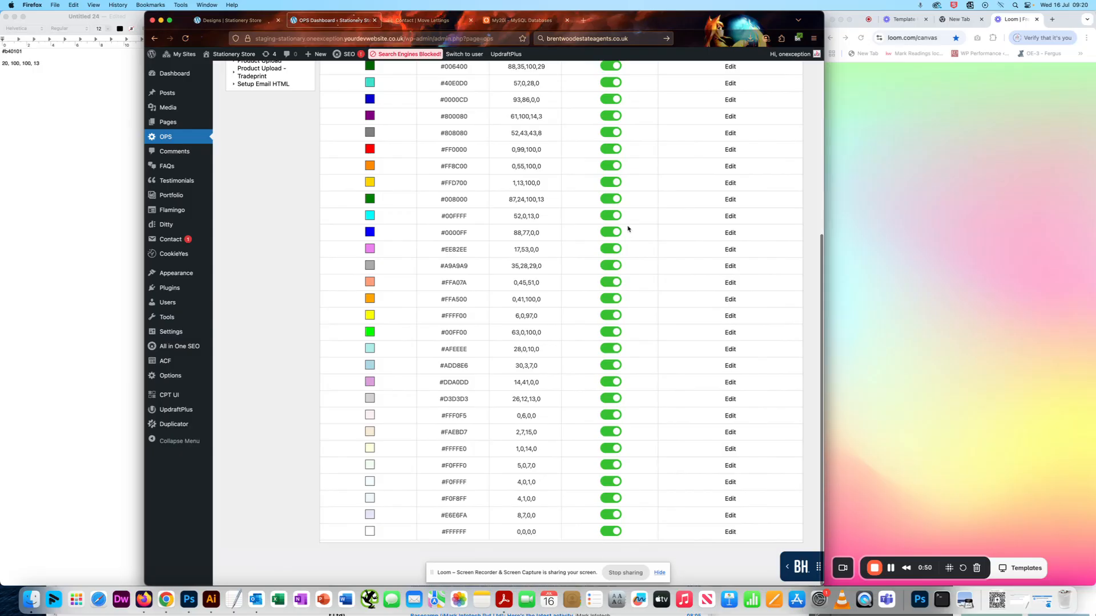
pyautogui.scroll(10, 628, 228)
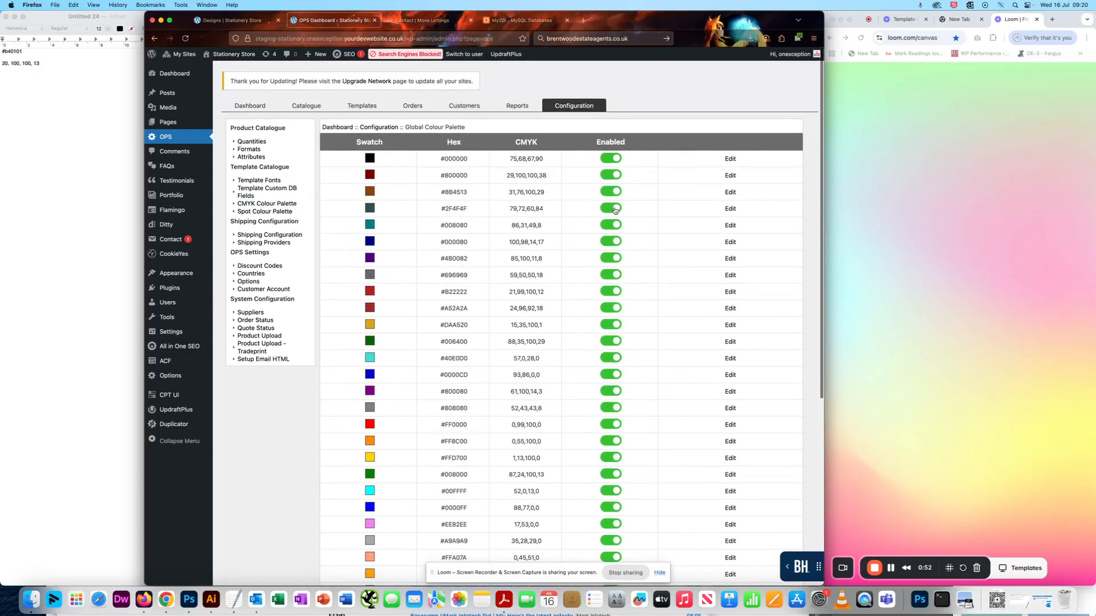
# - Disable the eight palette colours from #800000 through #B22222
pyautogui.click(615, 209)
pyautogui.click(615, 225)
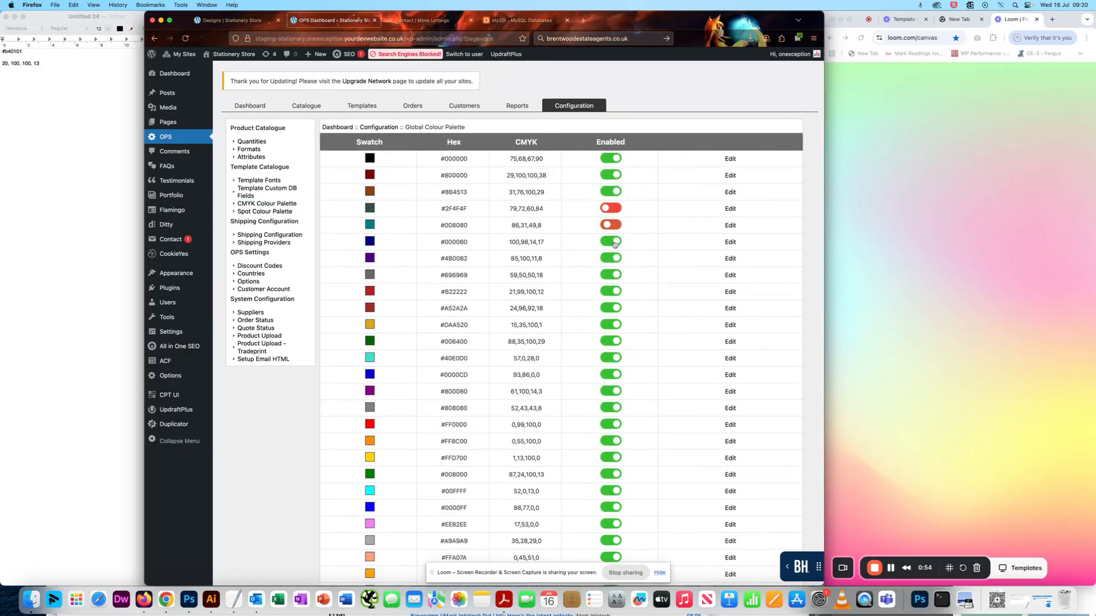
pyautogui.click(615, 245)
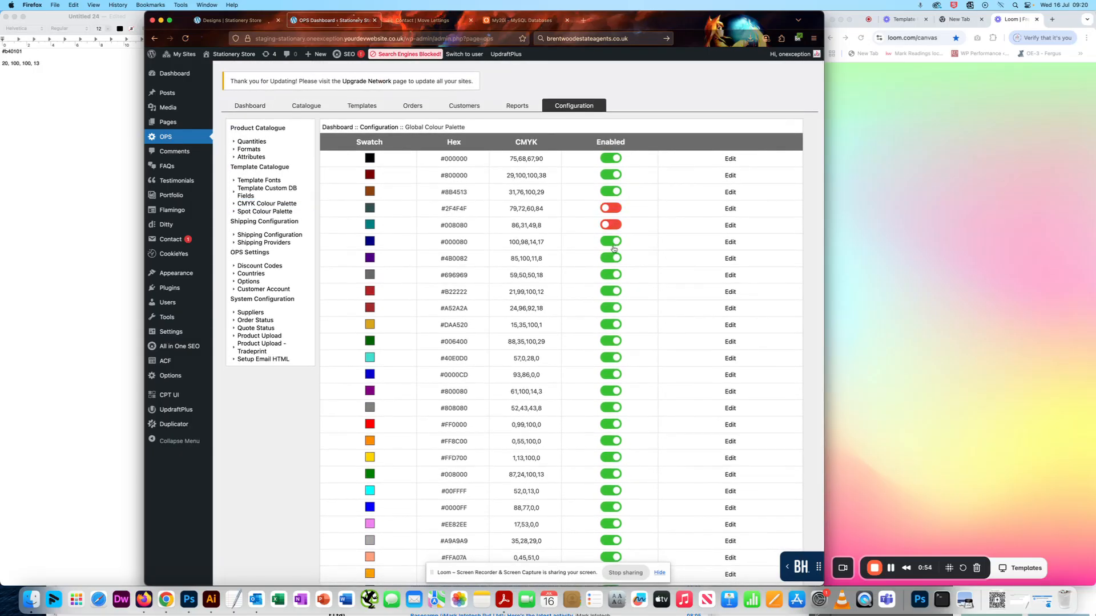
pyautogui.click(612, 275)
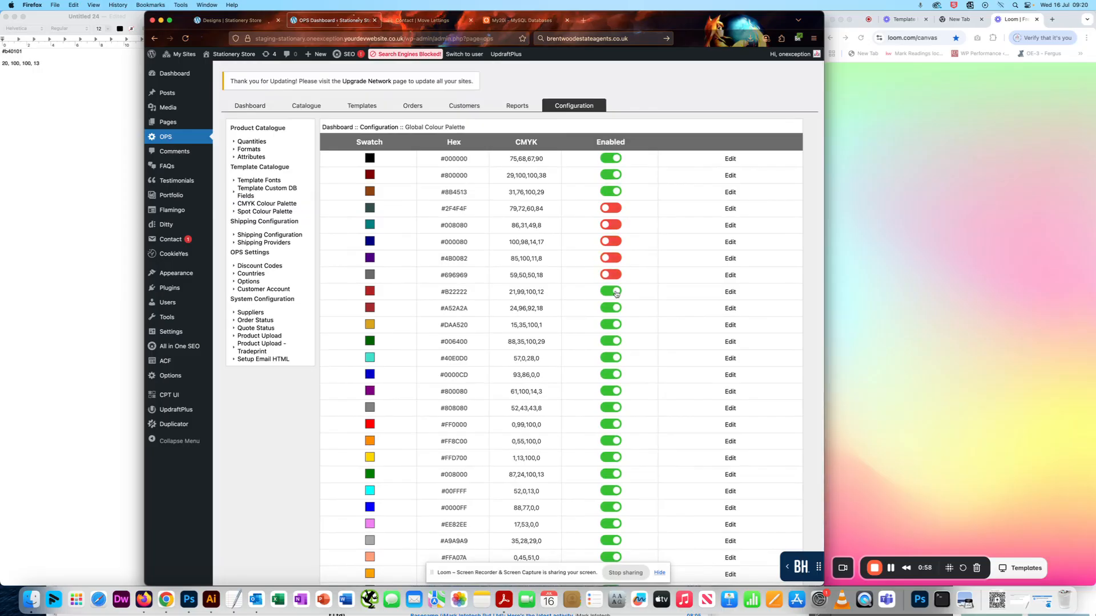
pyautogui.click(615, 292)
pyautogui.click(617, 192)
pyautogui.click(614, 176)
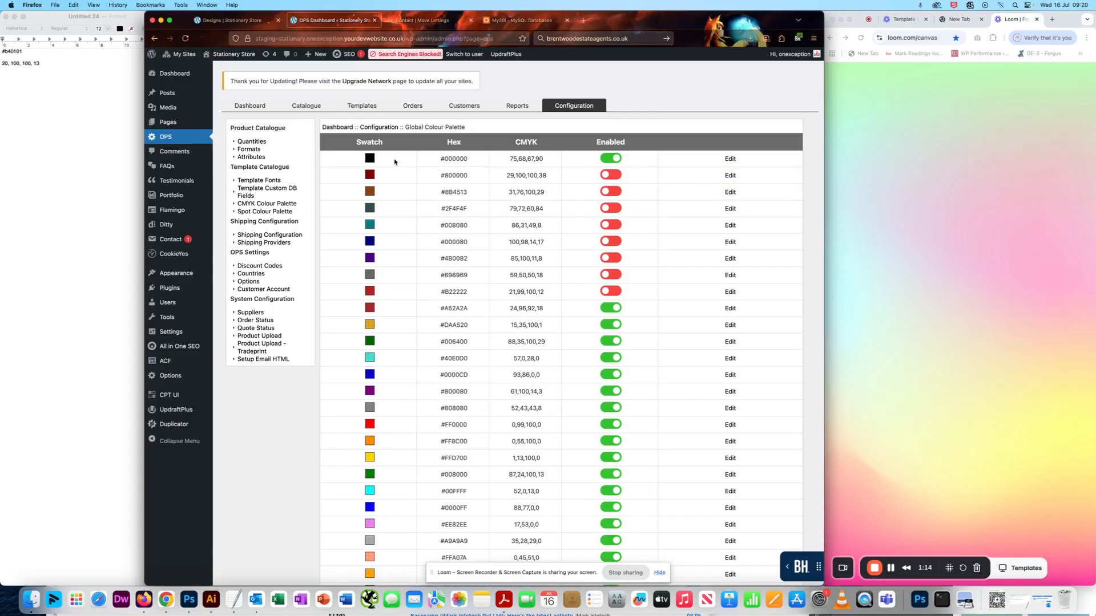
# - Open the #000000 palette entry for editing
pyautogui.scroll(-5, 674, 143)
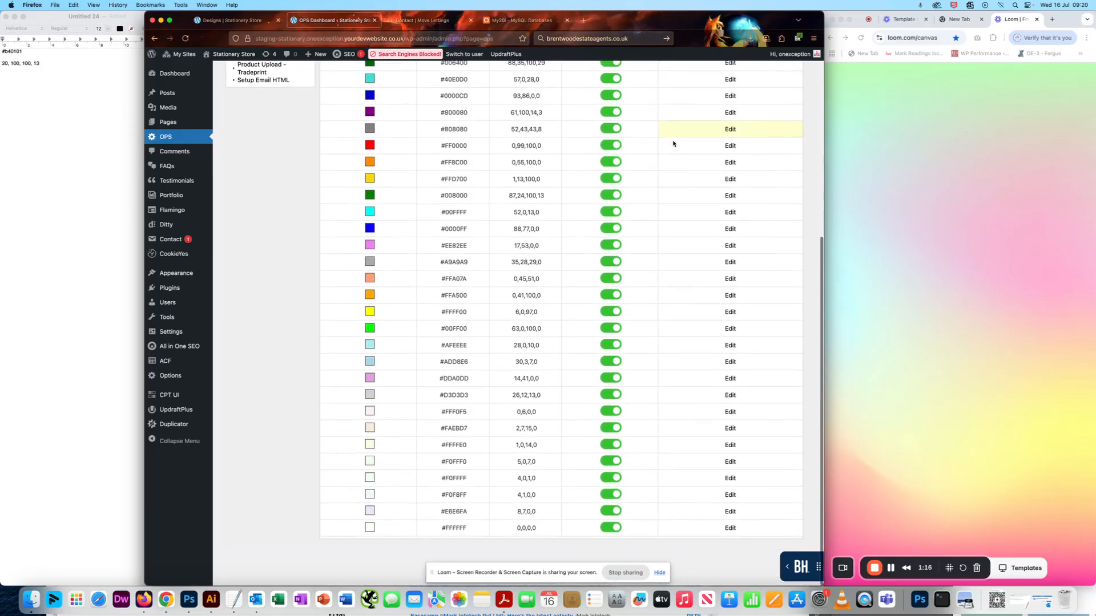
pyautogui.scroll(5, 672, 142)
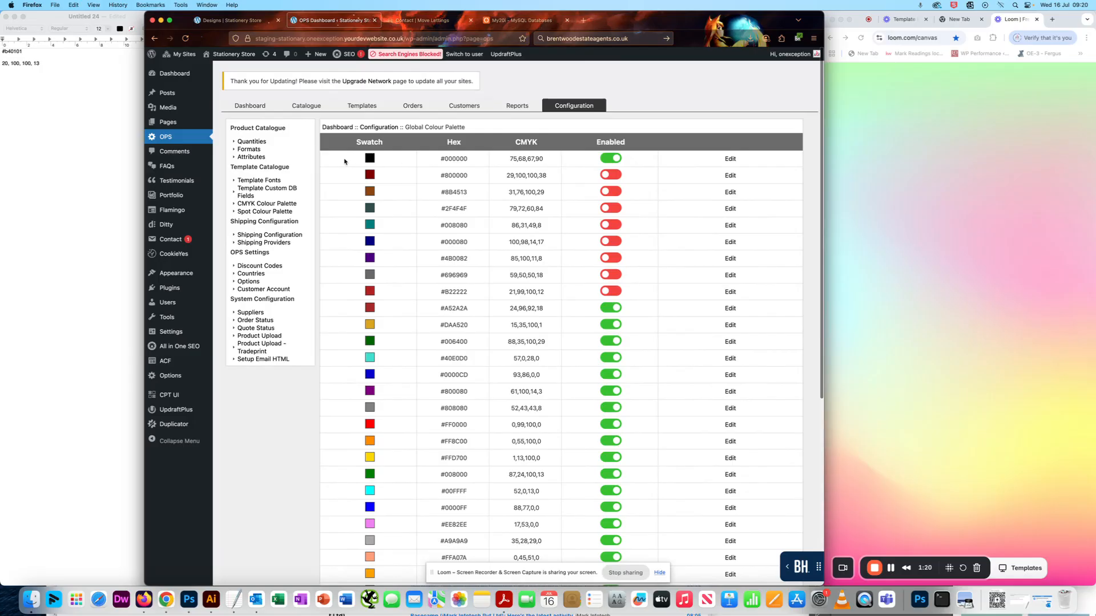
pyautogui.click(730, 160)
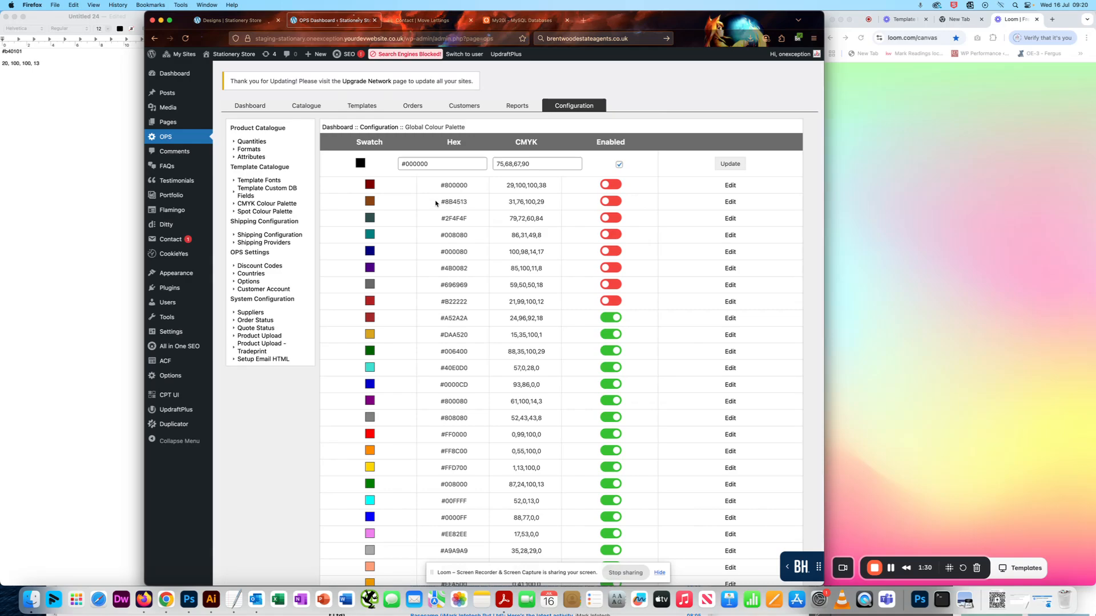
# - Switch to Illustrator, inspect the red swatch's hex and CMYK values in the Color Picker, and cancel without changes
pyautogui.click(211, 599)
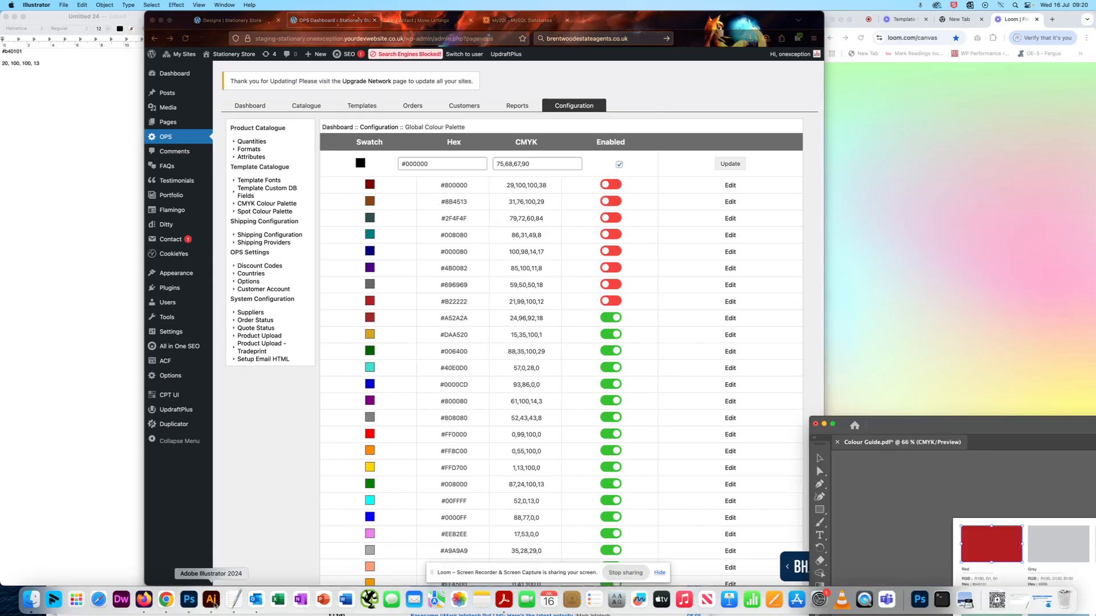
pyautogui.moveTo(950, 429); pyautogui.dragTo(912, 96)
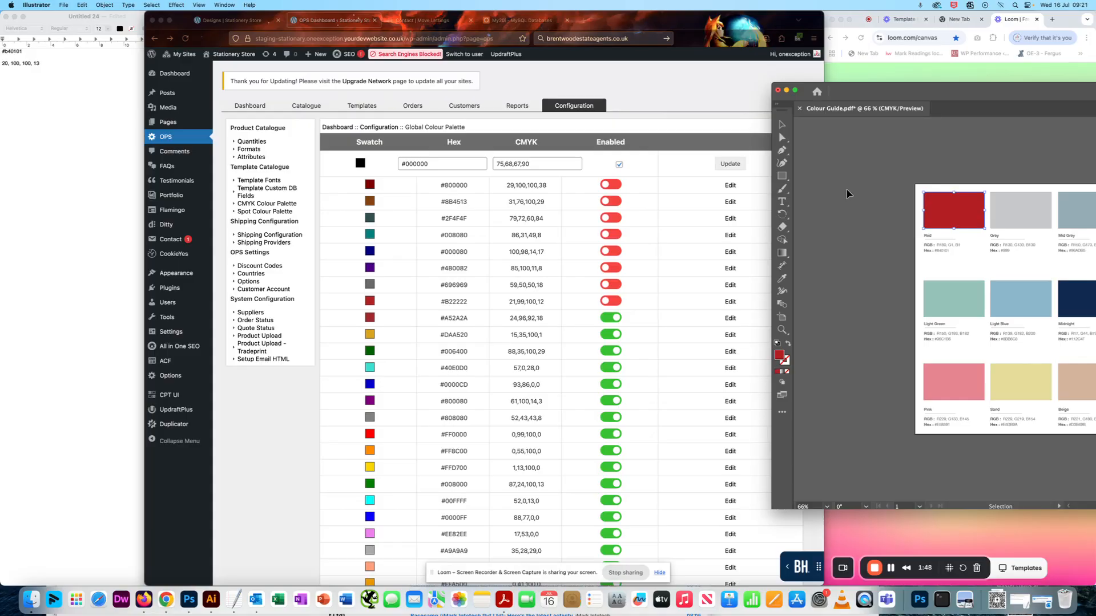
pyautogui.doubleClick(779, 355)
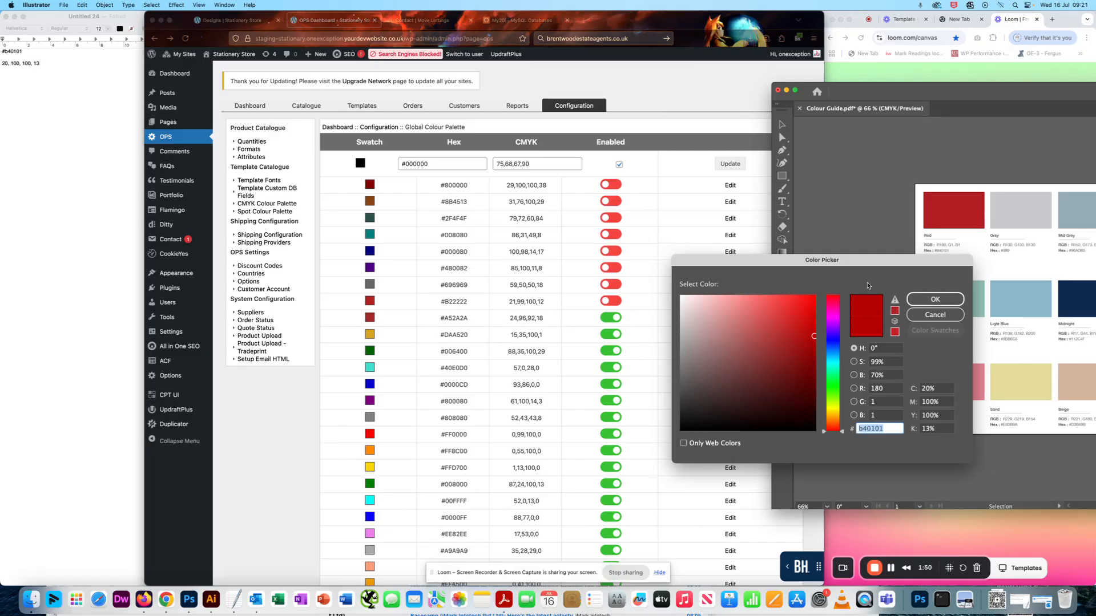
pyautogui.moveTo(892, 272); pyautogui.dragTo(614, 143)
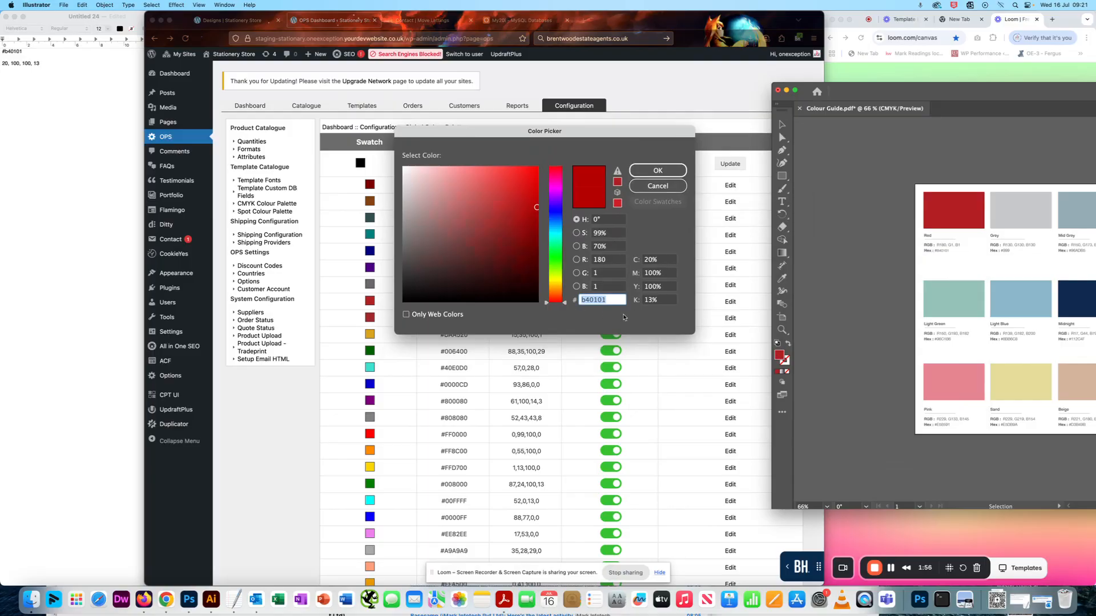
pyautogui.click(658, 185)
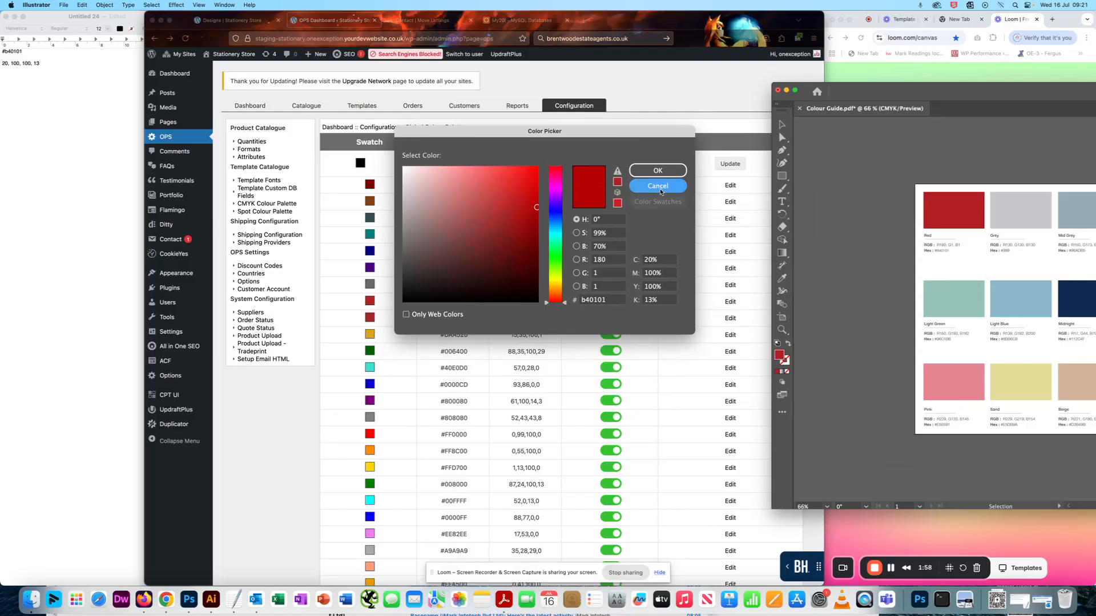
# - Switch to the TextEdit note with the colour values and enlarge all of its text to 22 pt
pyautogui.click(90, 60)
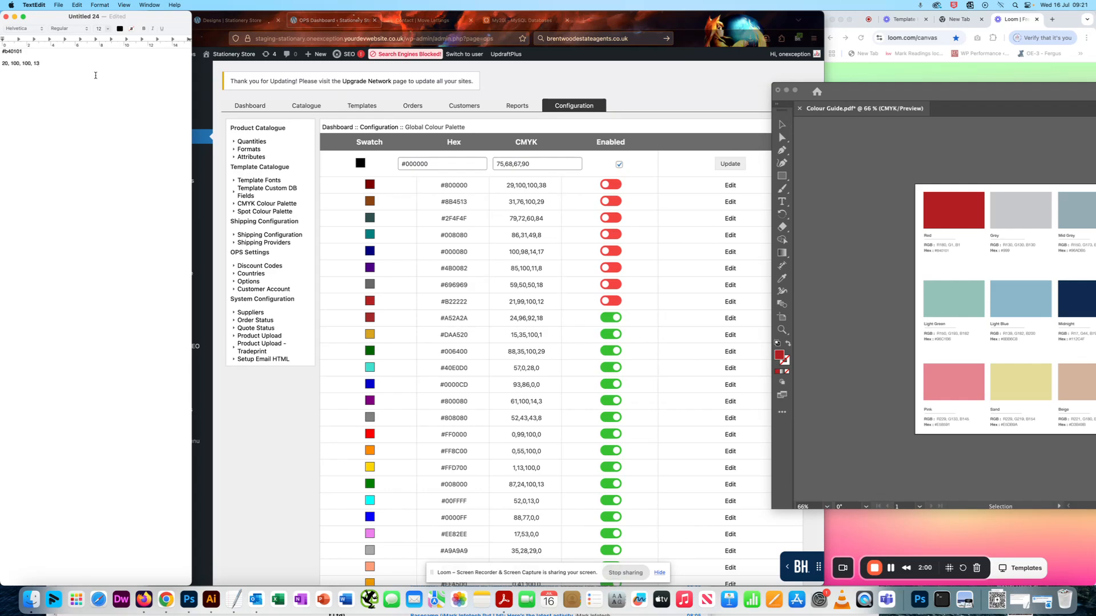
pyautogui.press('super+a')
pyautogui.press('super+plus')
pyautogui.press('super+plus')
pyautogui.press('super+plus')
pyautogui.press('super+plus')
pyautogui.press('super+plus')
pyautogui.press('super+plus')
pyautogui.press('super+plus')
pyautogui.press('super+plus')
pyautogui.press('super+plus')
pyautogui.press('super+plus')
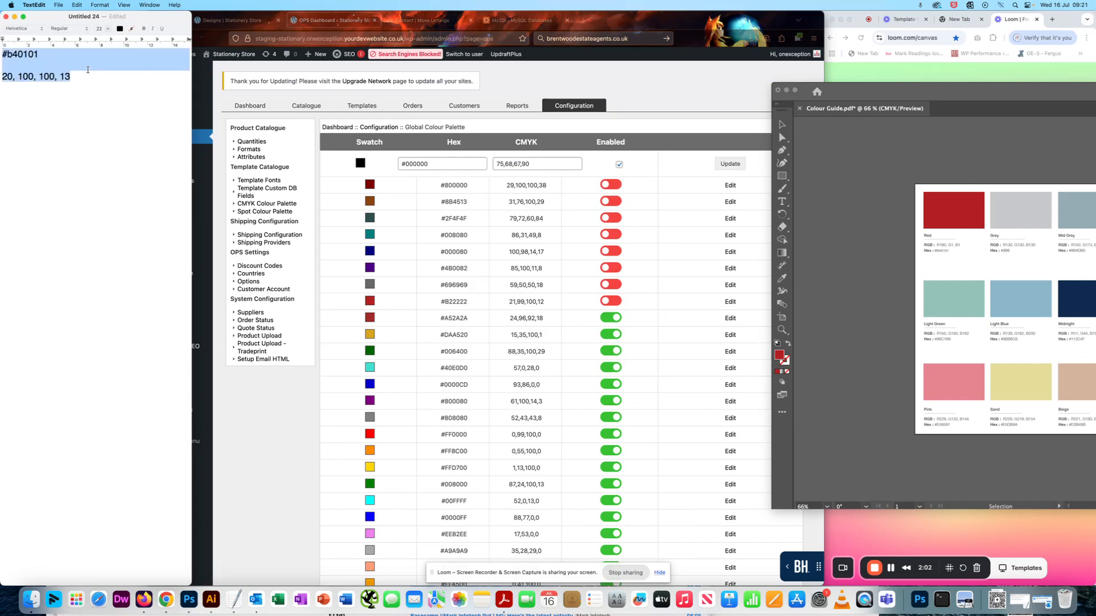
pyautogui.click(117, 75)
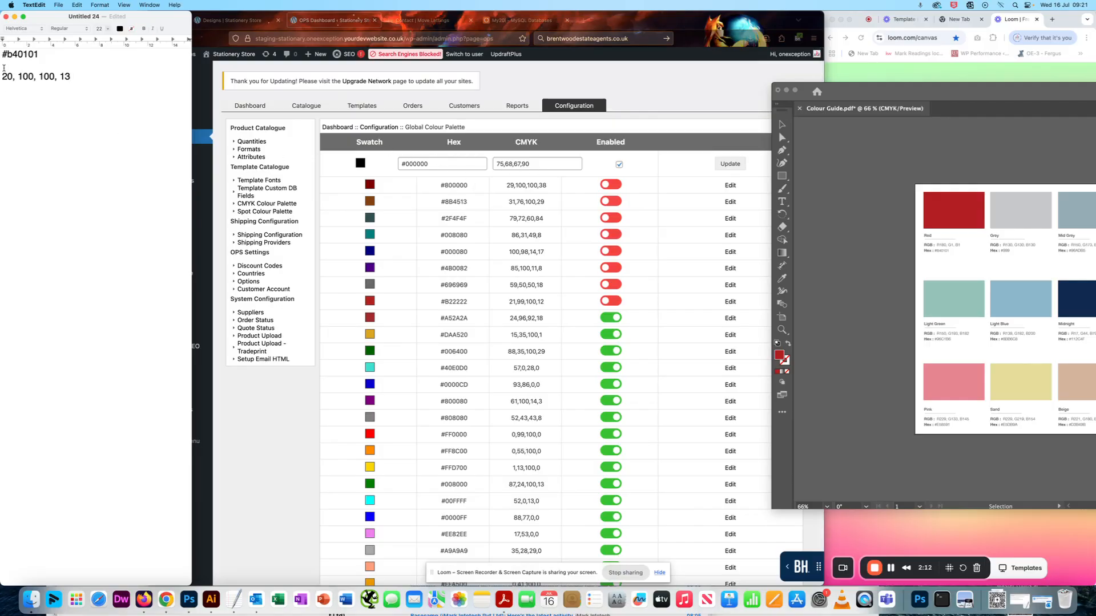
# - Shift the note window clear and remove the spaces from the CMYK values so they read 20,100,100,13
pyautogui.moveTo(88, 24); pyautogui.dragTo(161, 26)
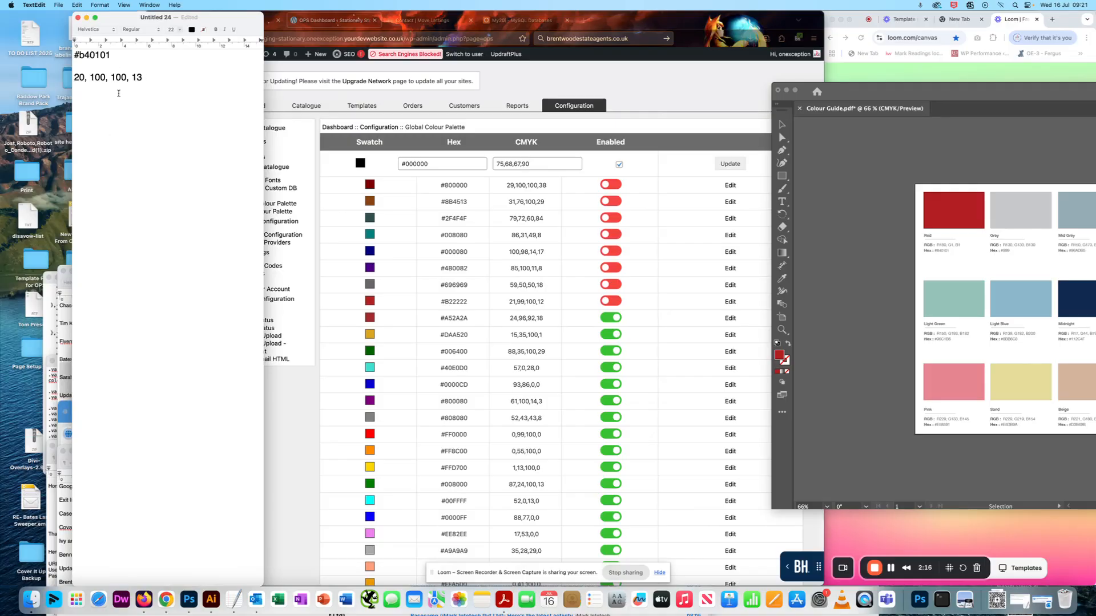
pyautogui.click(91, 81)
pyautogui.press('BackSpace')
pyautogui.press('Right')
pyautogui.press('BackSpace')
pyautogui.press('Right')
pyautogui.press('Right')
pyautogui.press('Right')
pyautogui.press('Right')
pyautogui.press('Right')
pyautogui.press('BackSpace')
# - Copy #b40101 from the note and set it as the hex value of the palette entry being edited
pyautogui.moveTo(113, 55); pyautogui.dragTo(37, 53)
pyautogui.press('super+c')
pyautogui.click(509, 163)
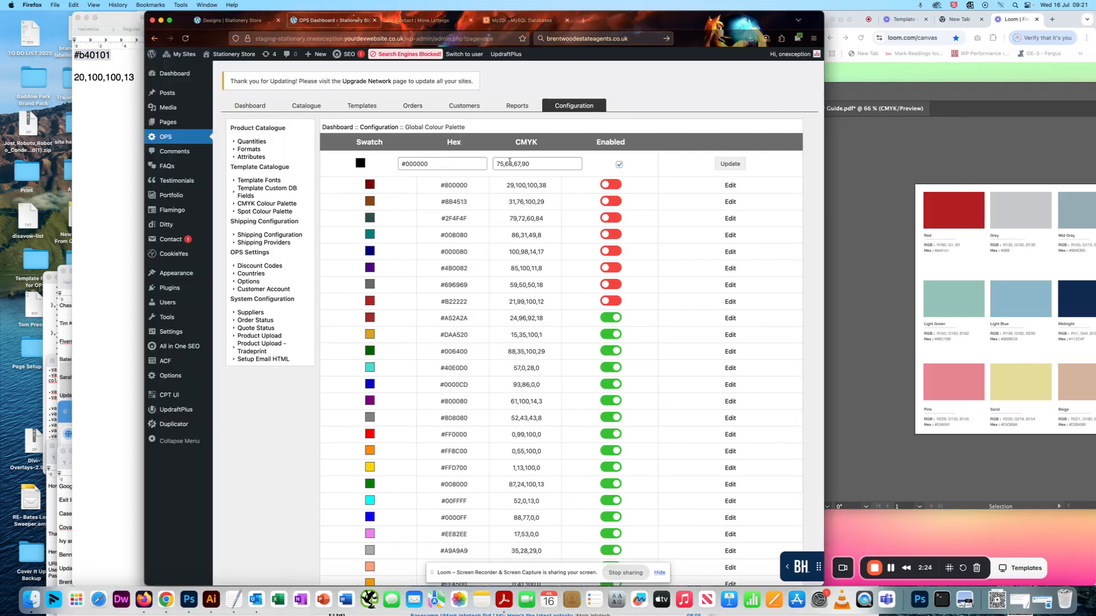
pyautogui.tripleClick(436, 164)
pyautogui.press('super+v')
# - Copy 20,100,100,13 from the note into the entry's CMYK value and update the colour
pyautogui.click(137, 78)
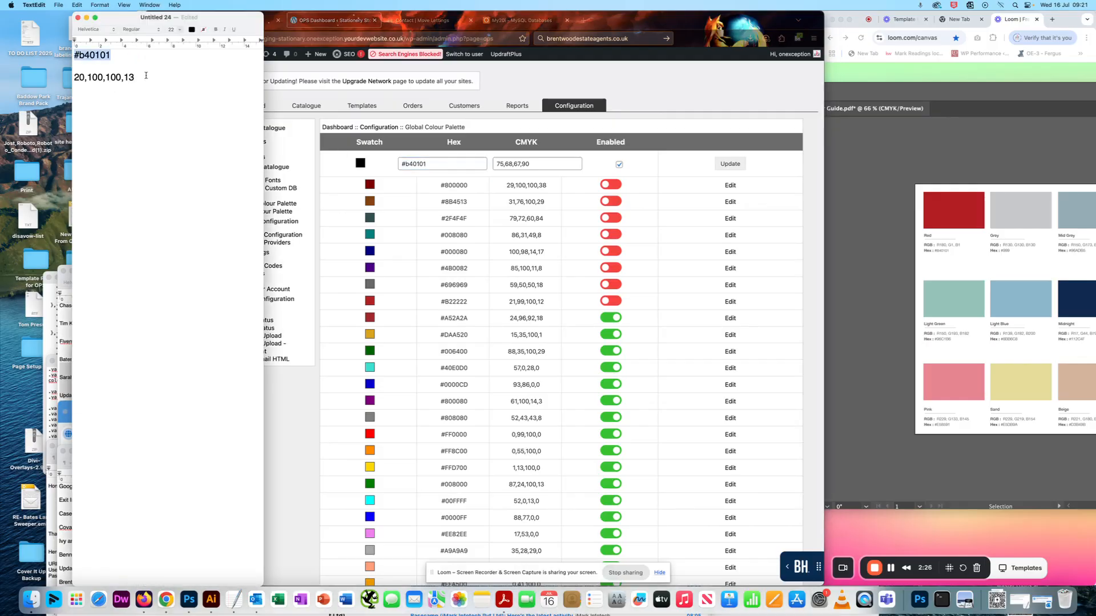
pyautogui.moveTo(137, 77); pyautogui.dragTo(47, 77)
pyautogui.press('super+c')
pyautogui.click(519, 166)
pyautogui.tripleClick(519, 164)
pyautogui.press('super+v')
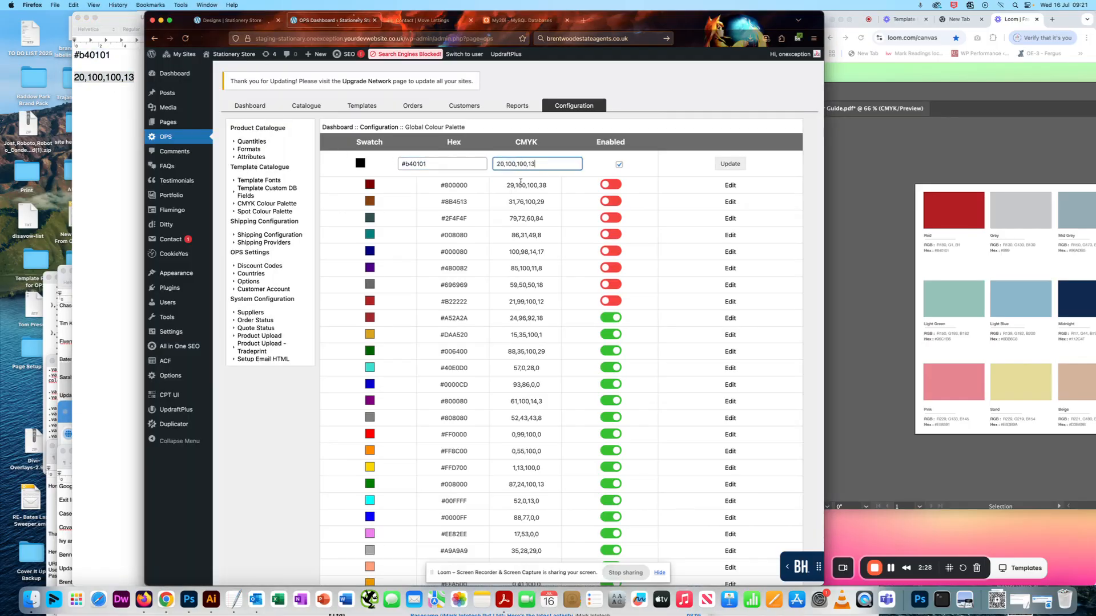
pyautogui.click(735, 167)
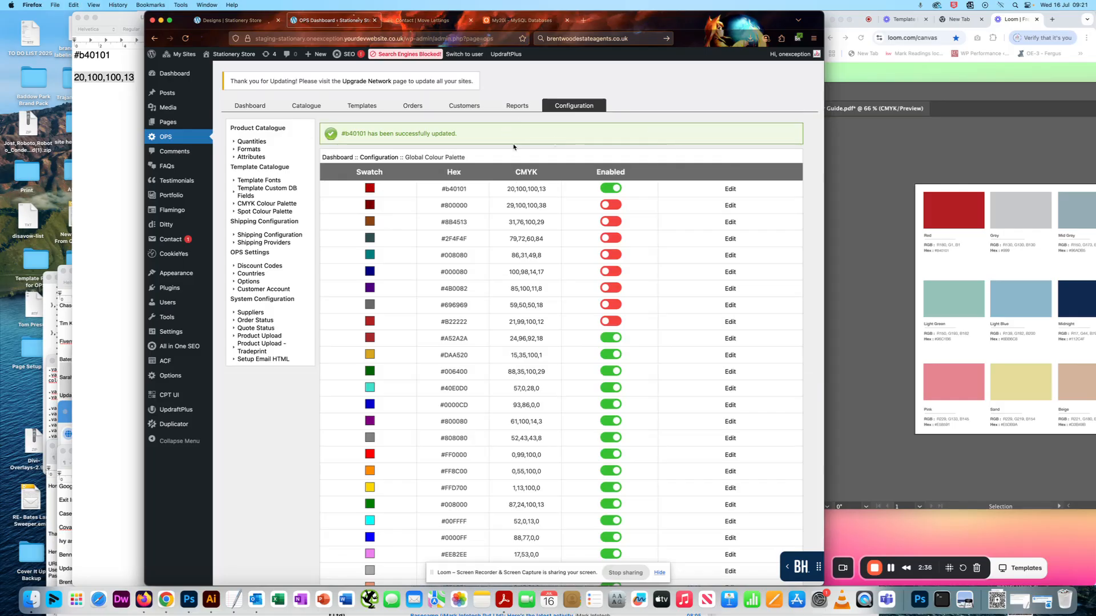
# - Check the updated palette list, reload the Coming Soon design and view the colour choices for its dark blue bar
pyautogui.scroll(-5, 434, 157)
pyautogui.scroll(5, 434, 157)
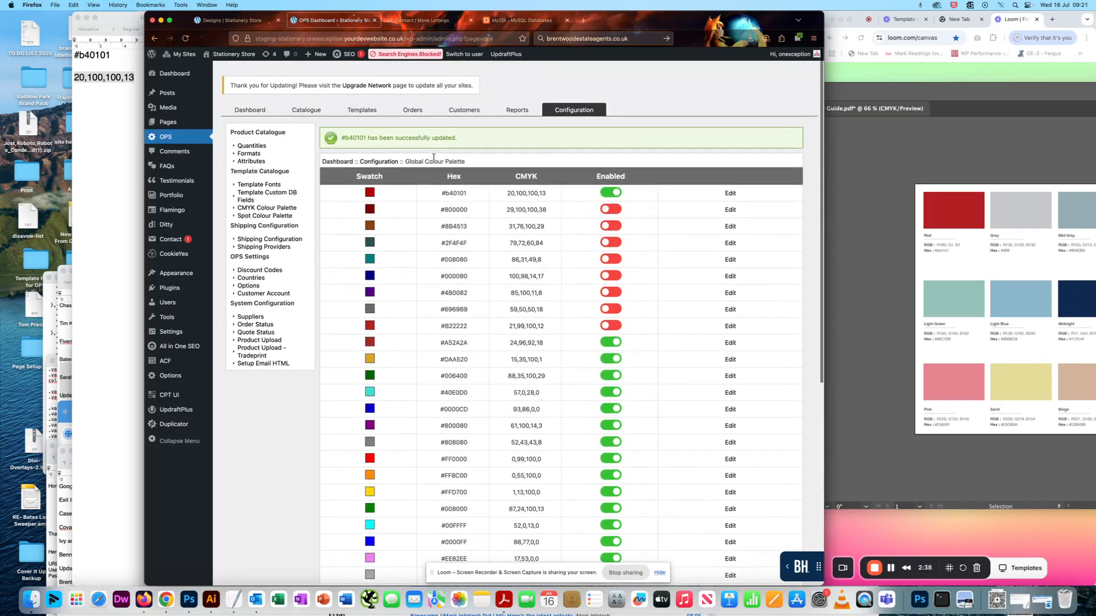
pyautogui.moveTo(450, 134); pyautogui.dragTo(342, 129)
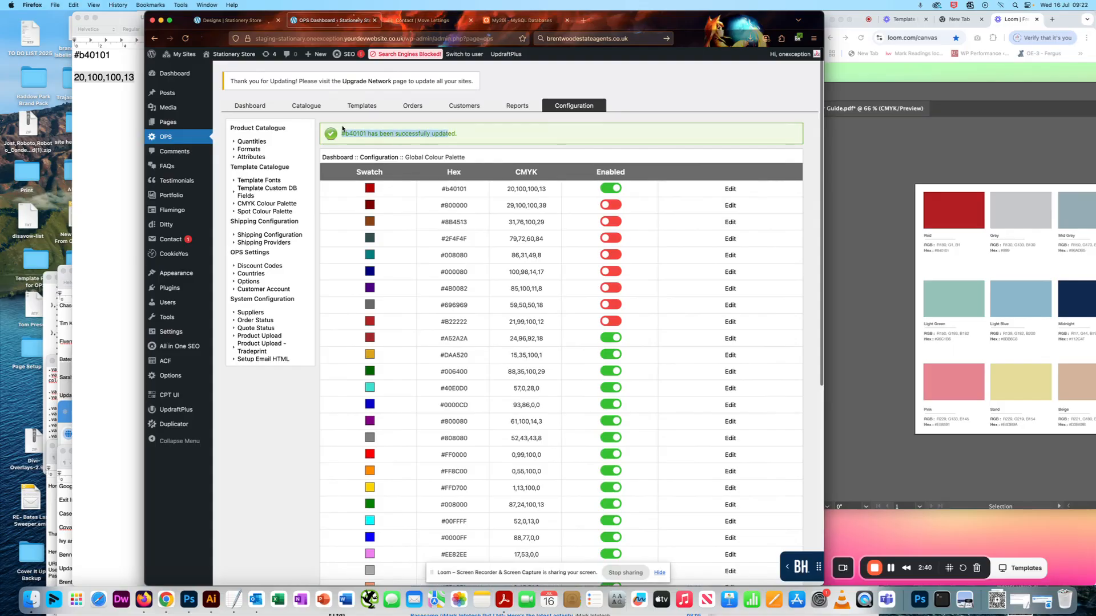
pyautogui.click(240, 20)
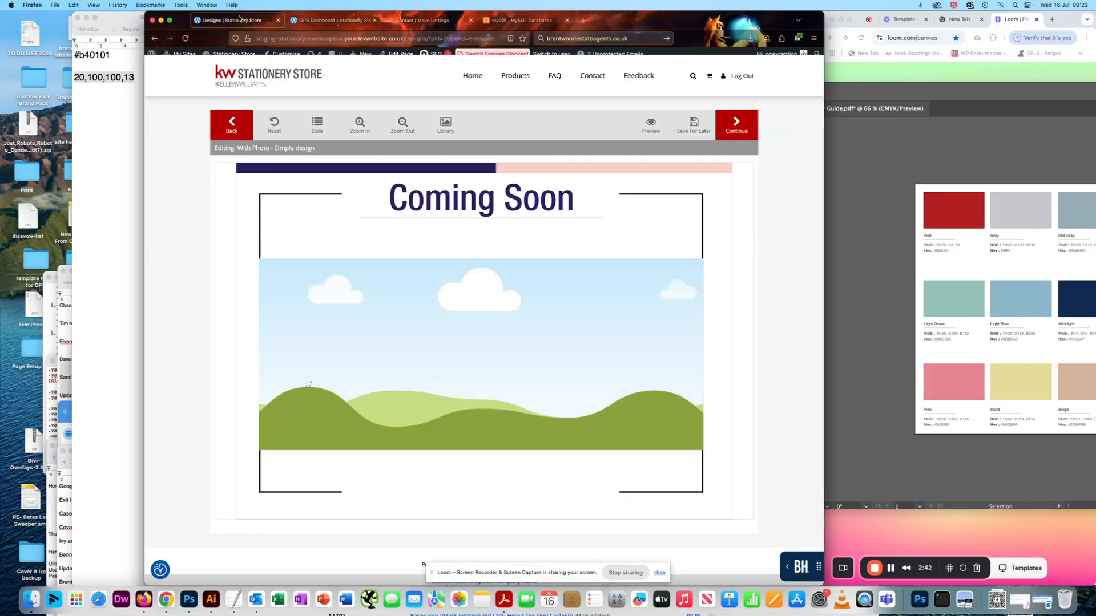
pyautogui.click(319, 173)
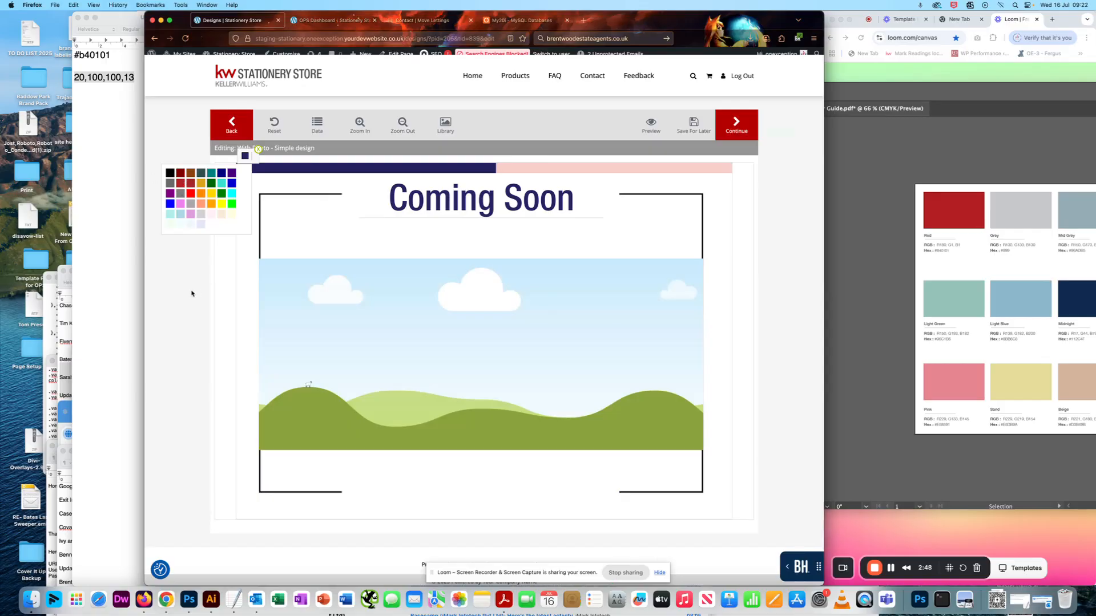
pyautogui.click(258, 149)
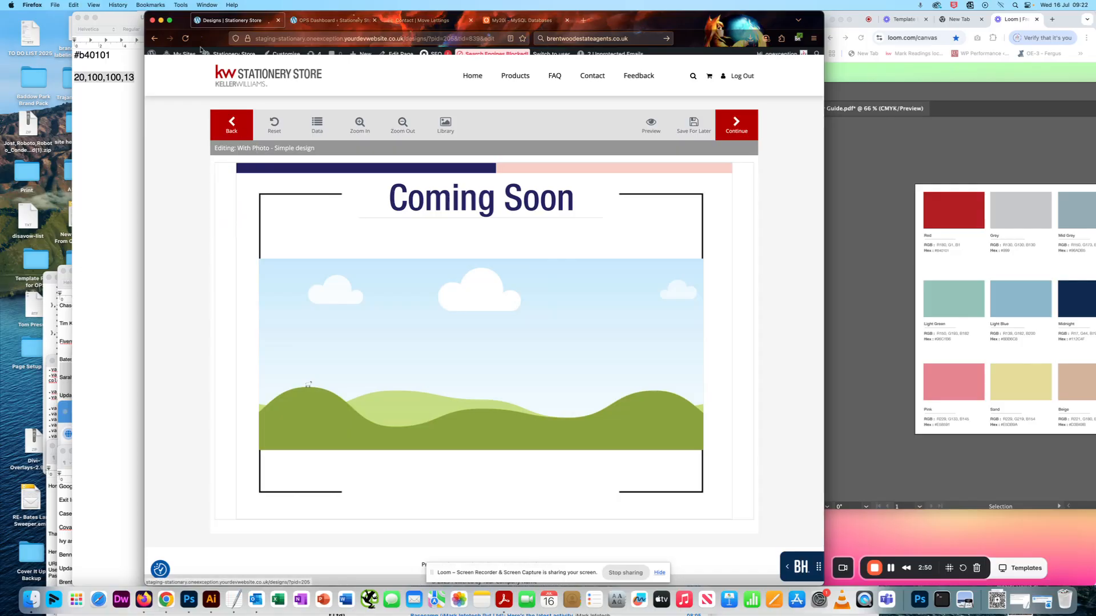
pyautogui.click(186, 38)
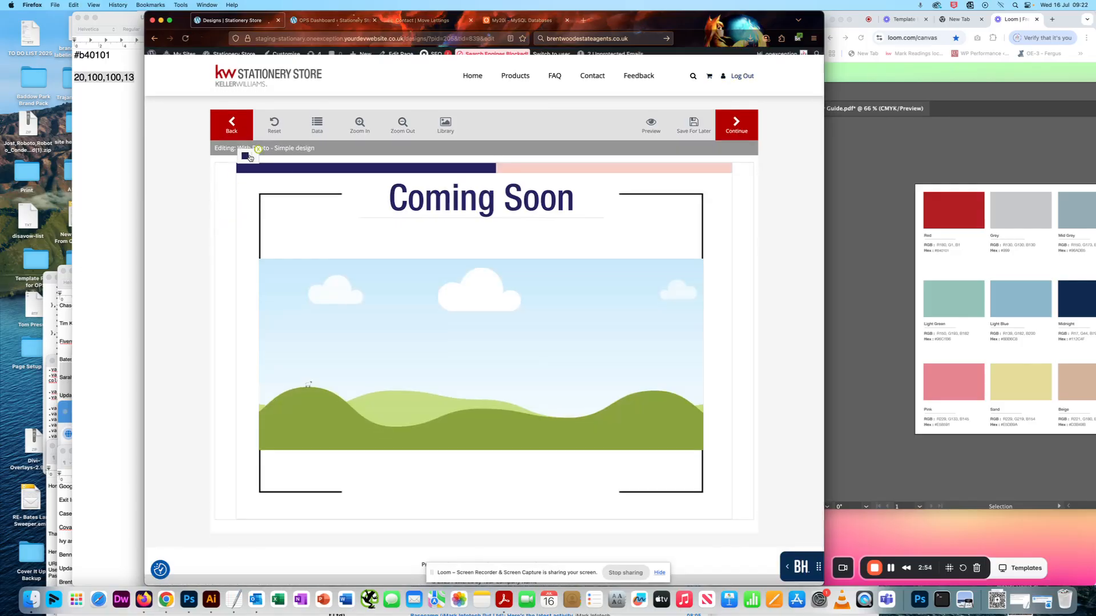
pyautogui.click(247, 156)
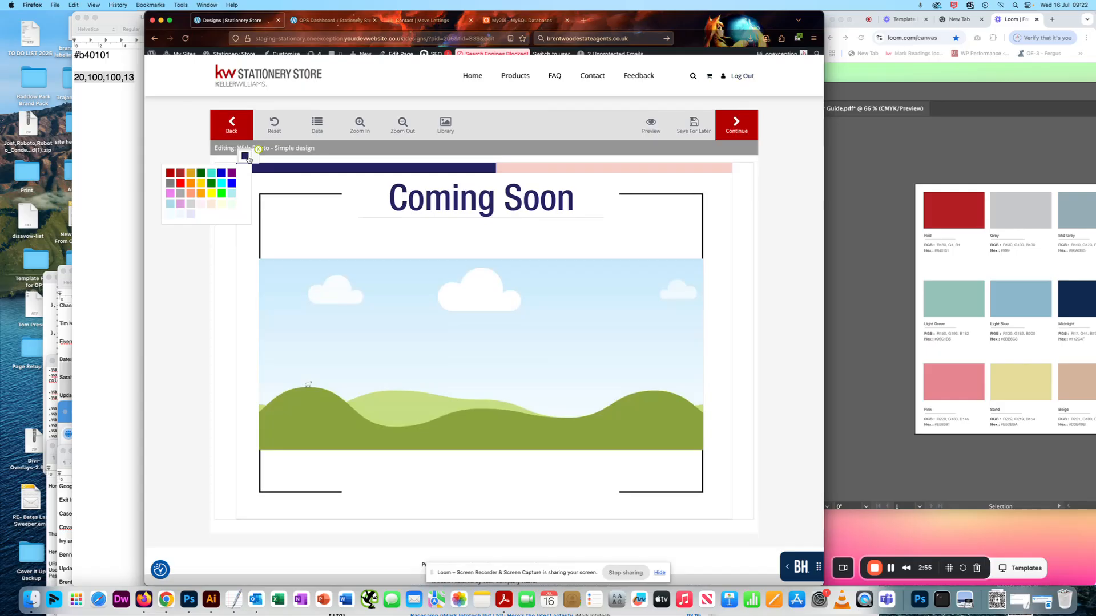
# - Recolour the dark blue bar above the Coming Soon heading with the new brand red
pyautogui.click(170, 173)
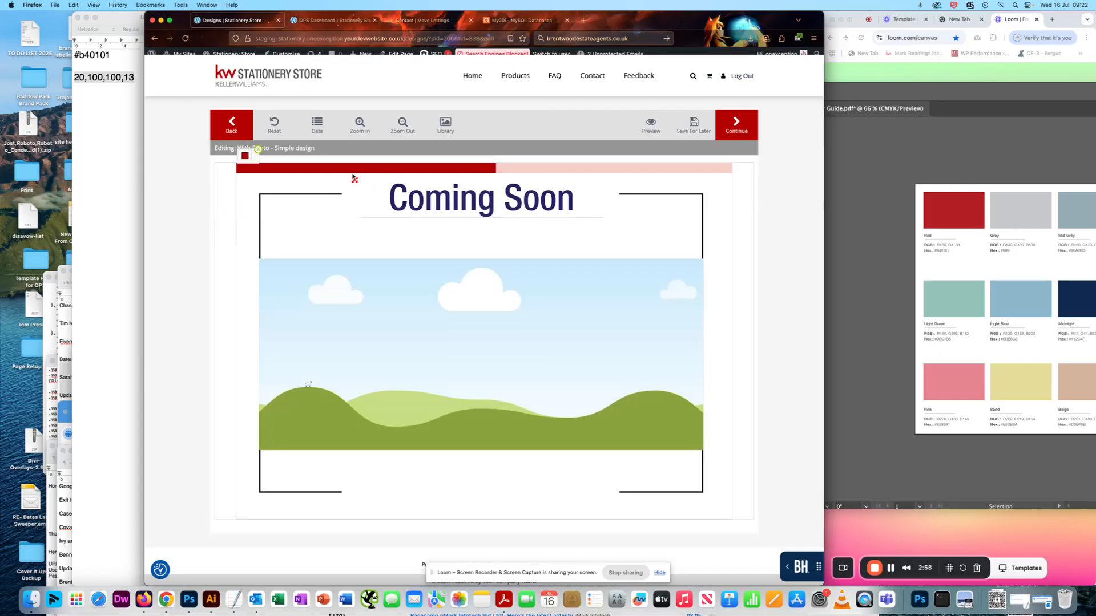
# - Copy the Midnight swatch's hex code from the Illustrator Colour Guide and replace the note's hex value with #122c50
pyautogui.click(928, 168)
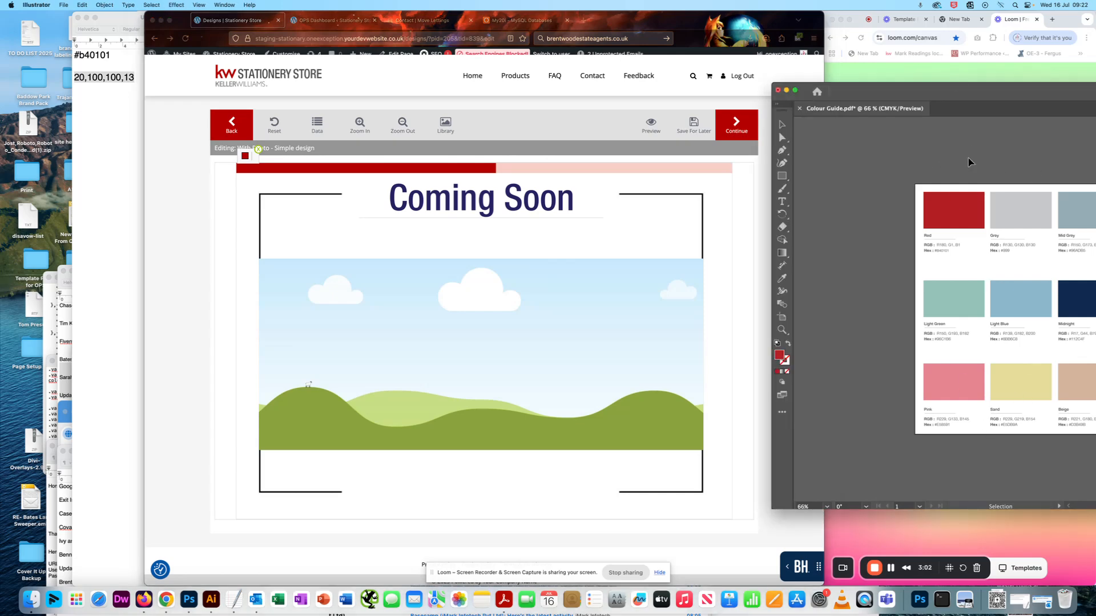
pyautogui.moveTo(1016, 90); pyautogui.dragTo(926, 72)
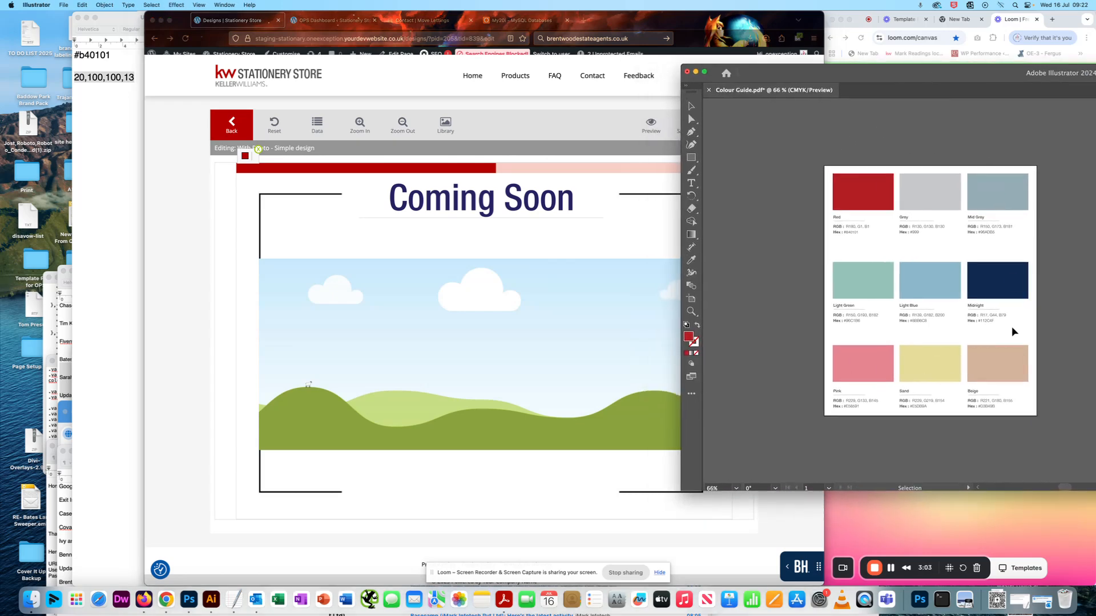
pyautogui.click(999, 289)
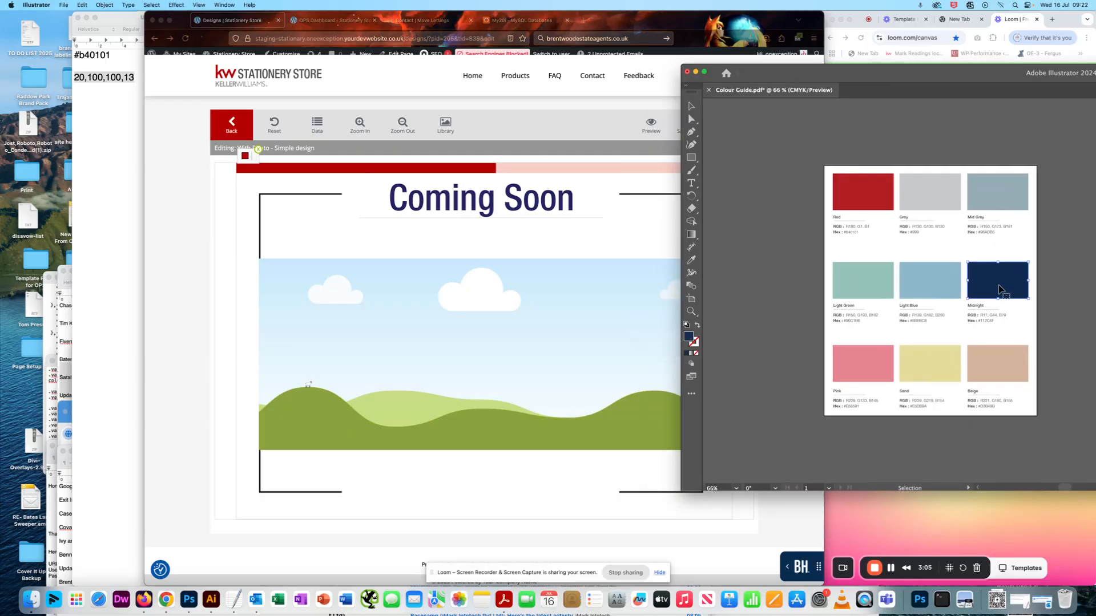
pyautogui.doubleClick(689, 337)
pyautogui.press('super+c')
pyautogui.click(121, 113)
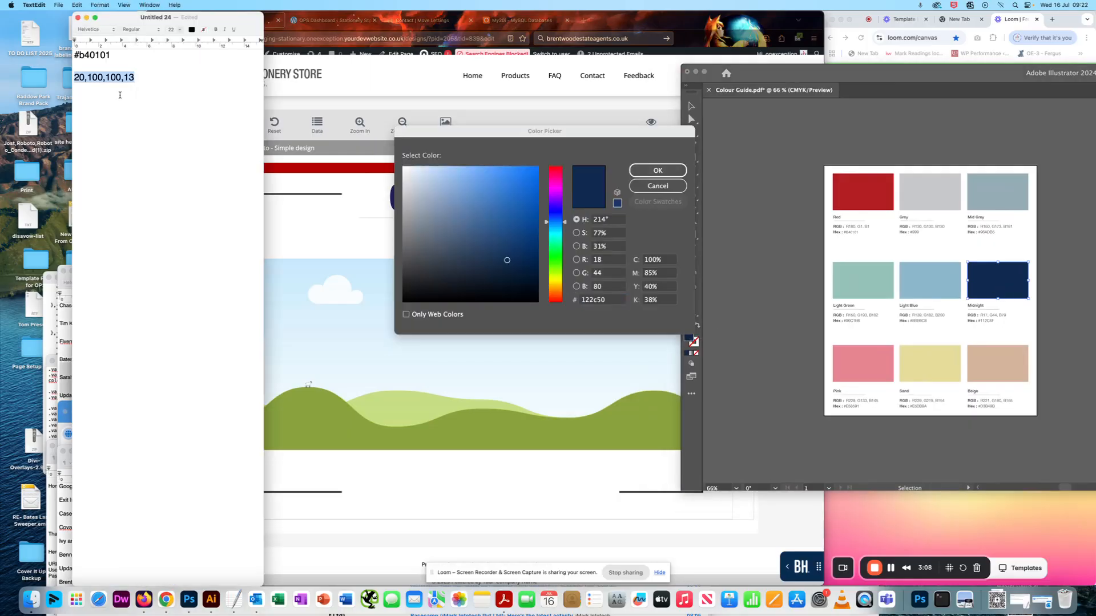
pyautogui.moveTo(111, 55); pyautogui.dragTo(81, 55)
pyautogui.press('super+v')
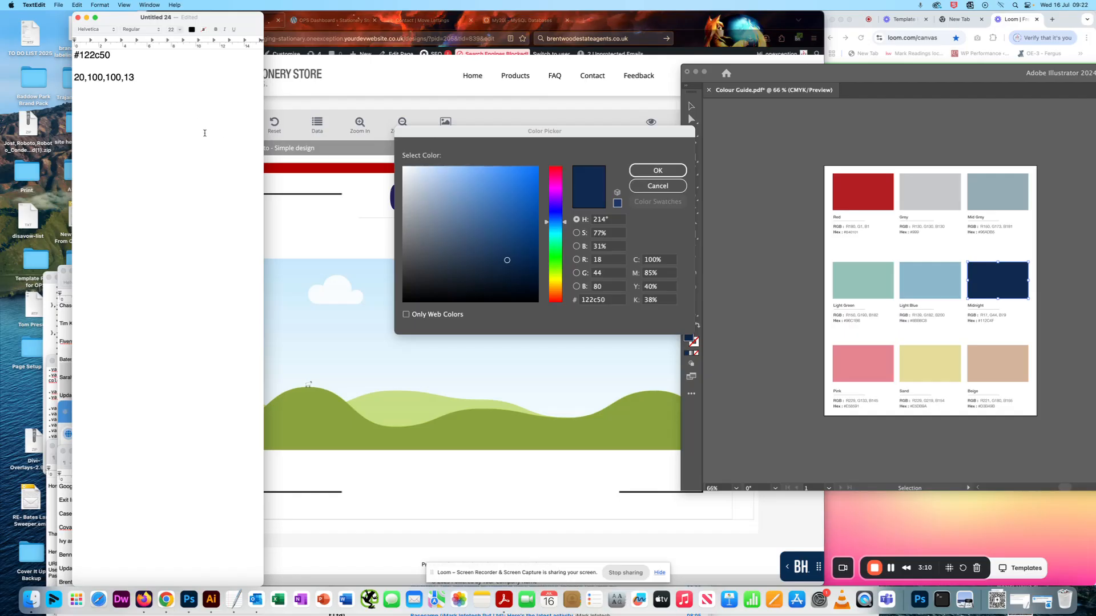
# - Rewrite the CMYK line in the note as 100,85,40,38 to match the Midnight swatch
pyautogui.click(87, 79)
pyautogui.press('BackSpace')
pyautogui.press('BackSpace')
pyautogui.write('100')
pyautogui.click(105, 77)
pyautogui.press('BackSpace')
pyautogui.press('BackSpace')
pyautogui.press('BackSpace')
pyautogui.write('85')
pyautogui.press('BackSpace')
pyautogui.press('BackSpace')
pyautogui.press('BackSpace')
pyautogui.write('40')
pyautogui.press('BackSpace')
pyautogui.press('BackSpace')
pyautogui.write('38')
# - Return to the store's global colour palette in the browser and enable the #800000 colour
pyautogui.click(529, 116)
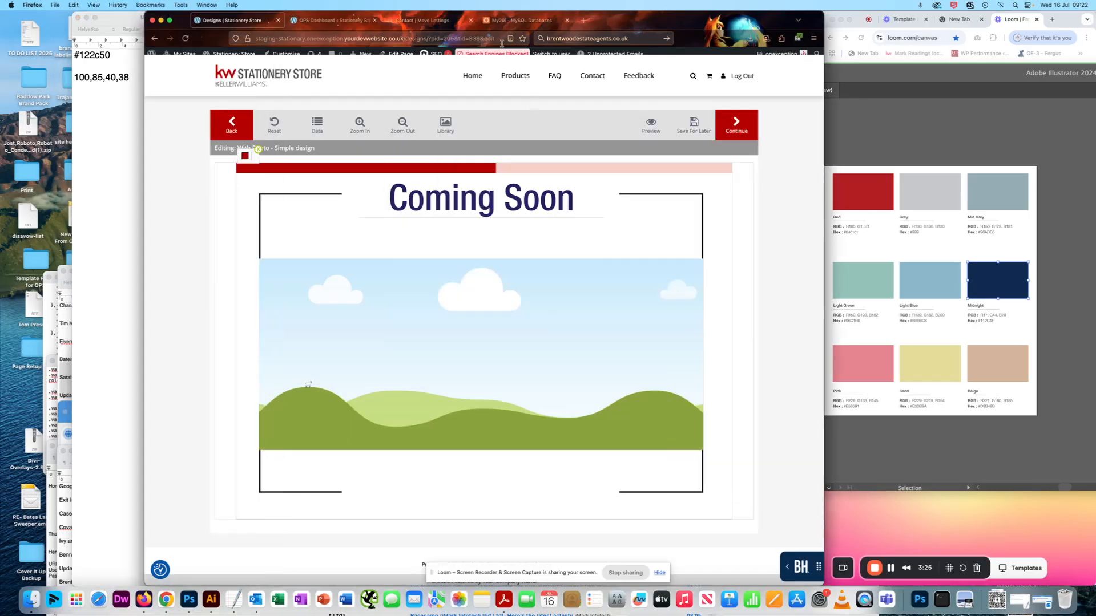
pyautogui.click(323, 21)
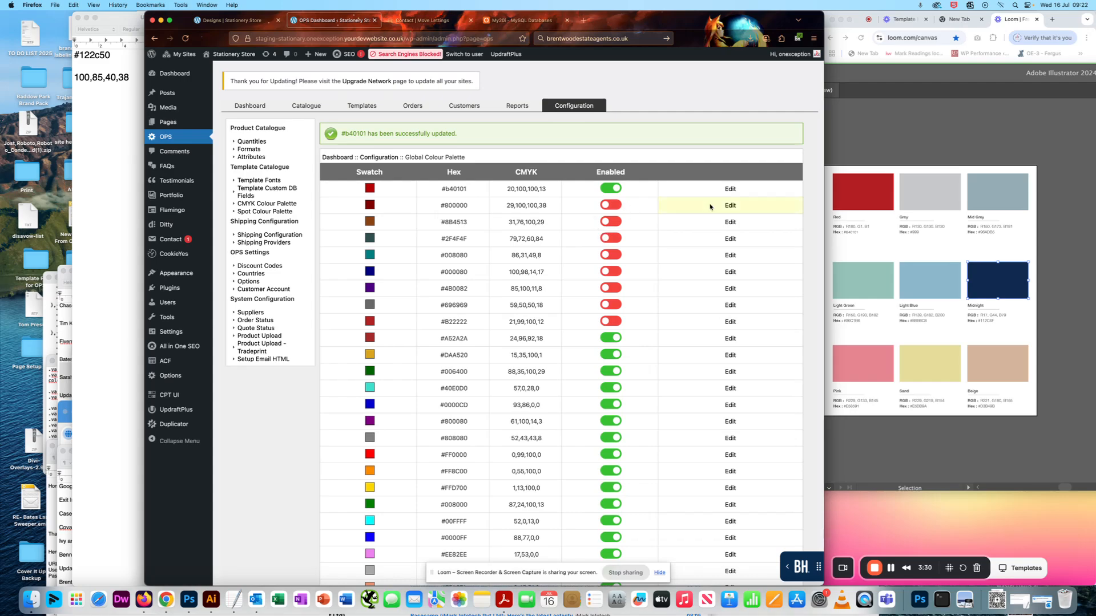
pyautogui.click(608, 206)
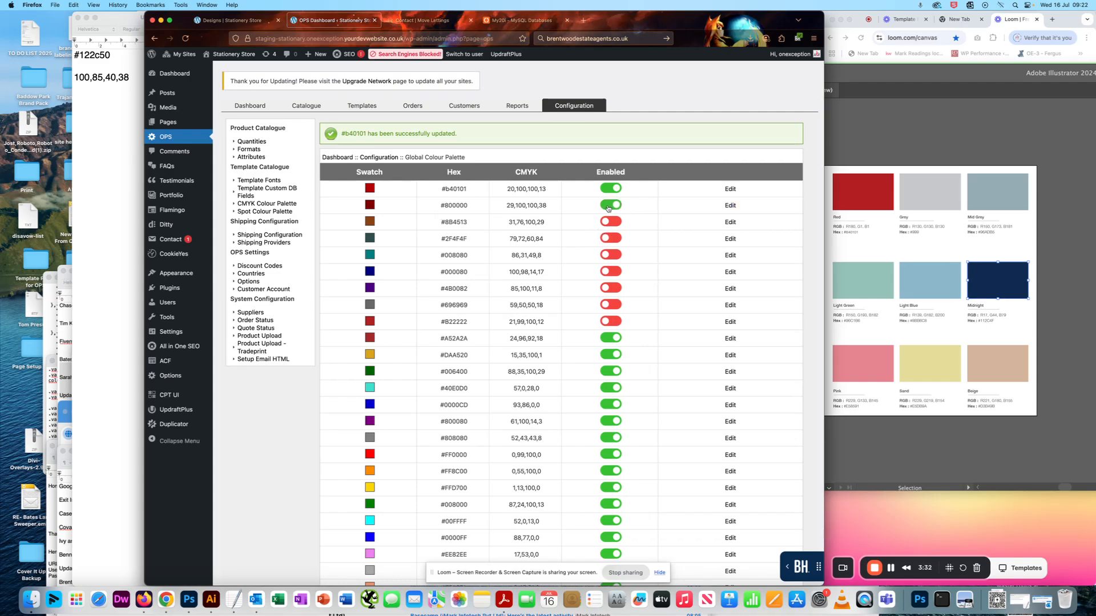
# - Edit the #800000 palette entry and set its hex value to #122c50, copied from the note
pyautogui.click(729, 207)
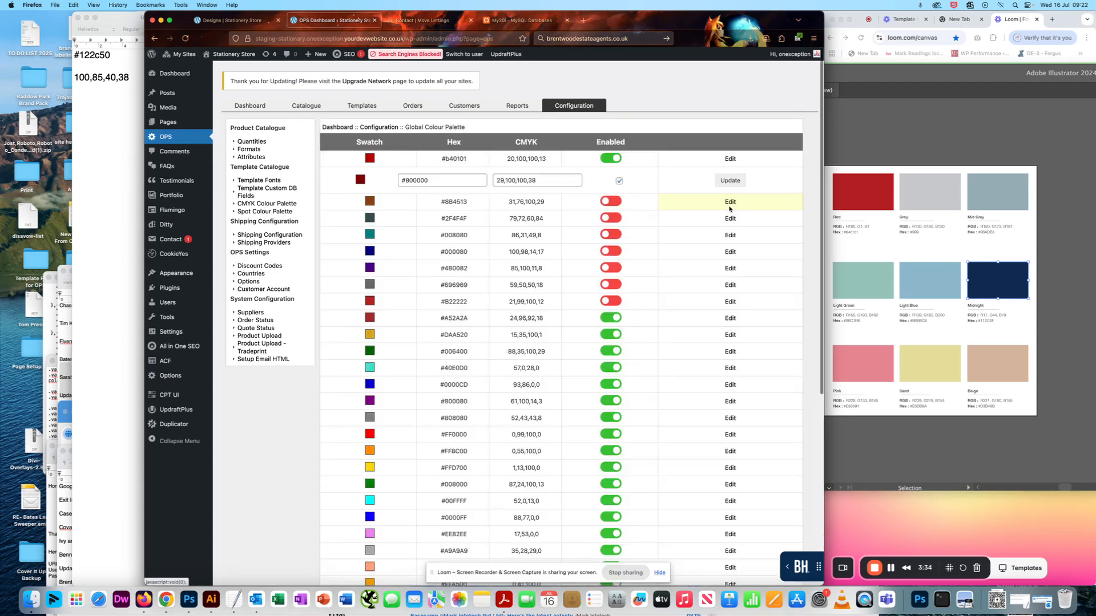
pyautogui.moveTo(111, 55); pyautogui.dragTo(74, 55)
pyautogui.press('super+c')
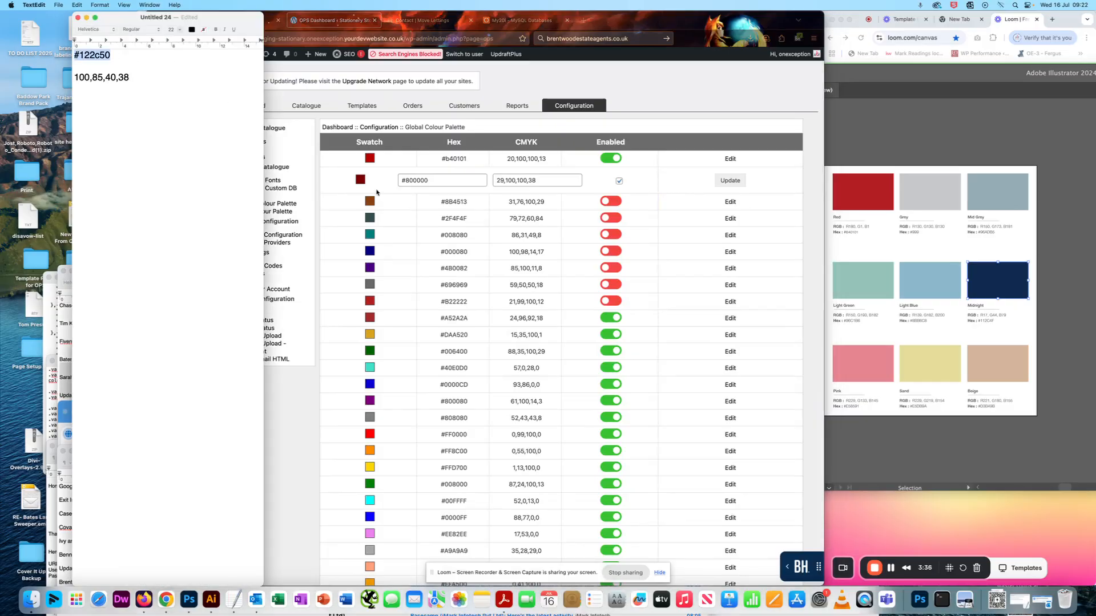
pyautogui.click(405, 180)
pyautogui.tripleClick(405, 179)
pyautogui.press('super+v')
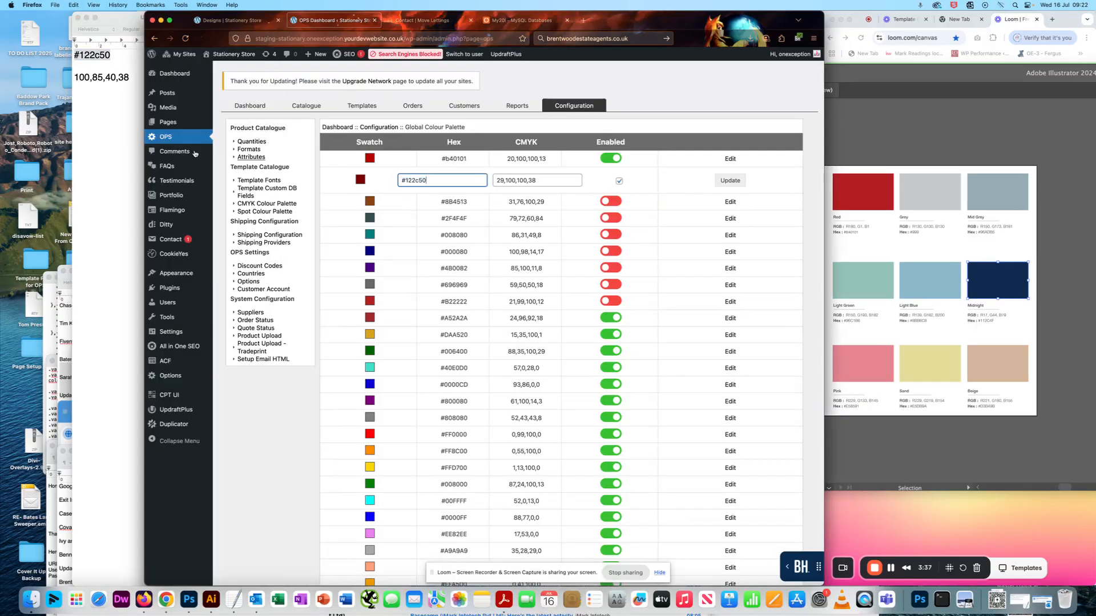
# - Copy 100,85,40,38 from the note into the entry's CMYK value and update the colour
pyautogui.click(131, 78)
pyautogui.moveTo(131, 78); pyautogui.dragTo(50, 79)
pyautogui.press('super+c')
pyautogui.click(535, 177)
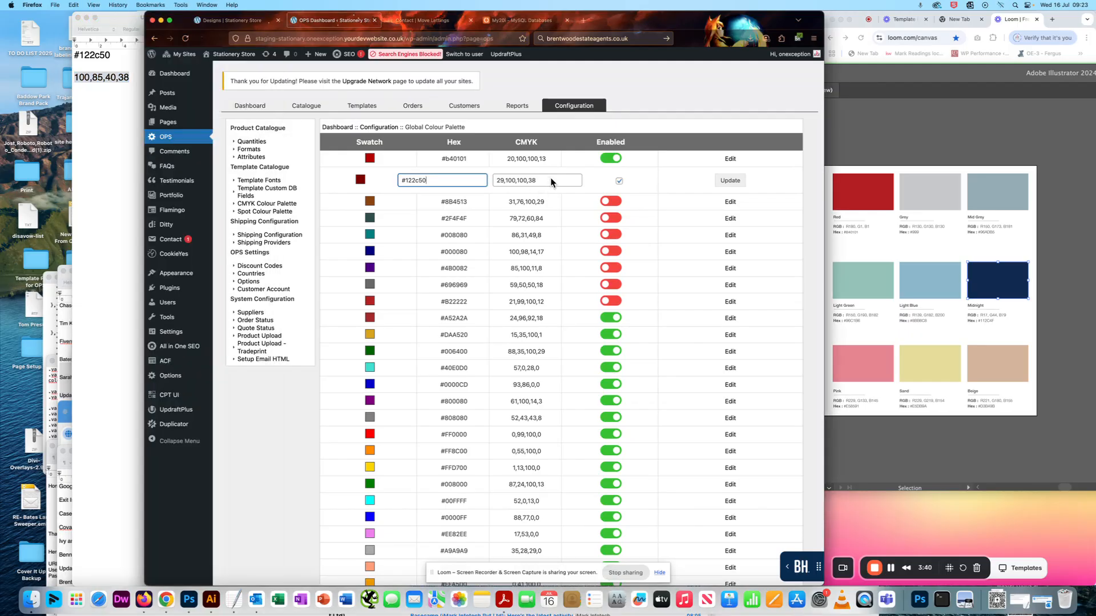
pyautogui.tripleClick(540, 179)
pyautogui.press('super+v')
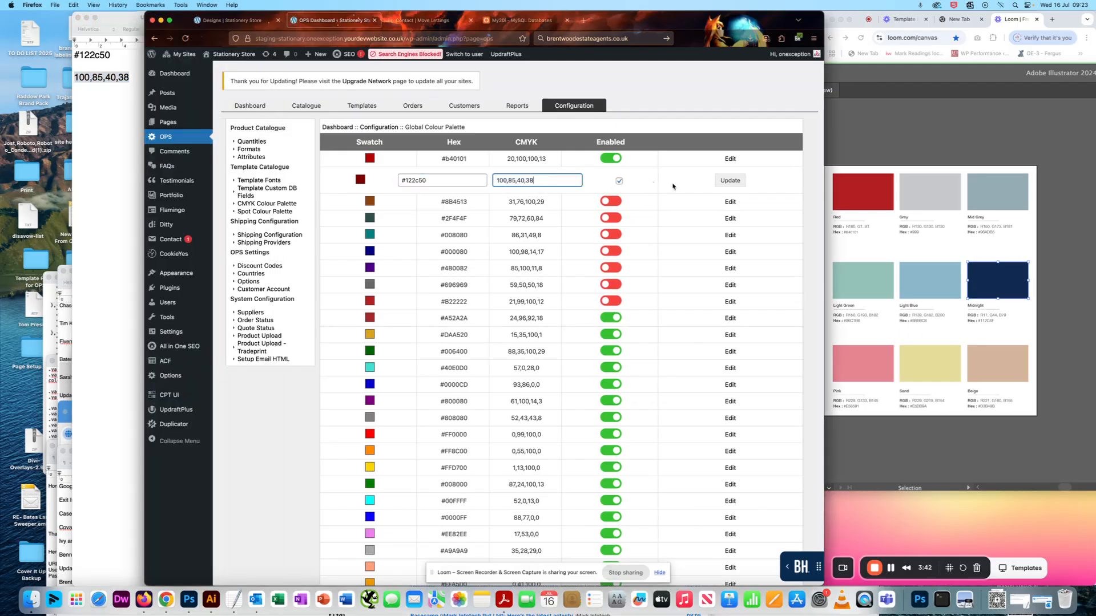
pyautogui.click(728, 181)
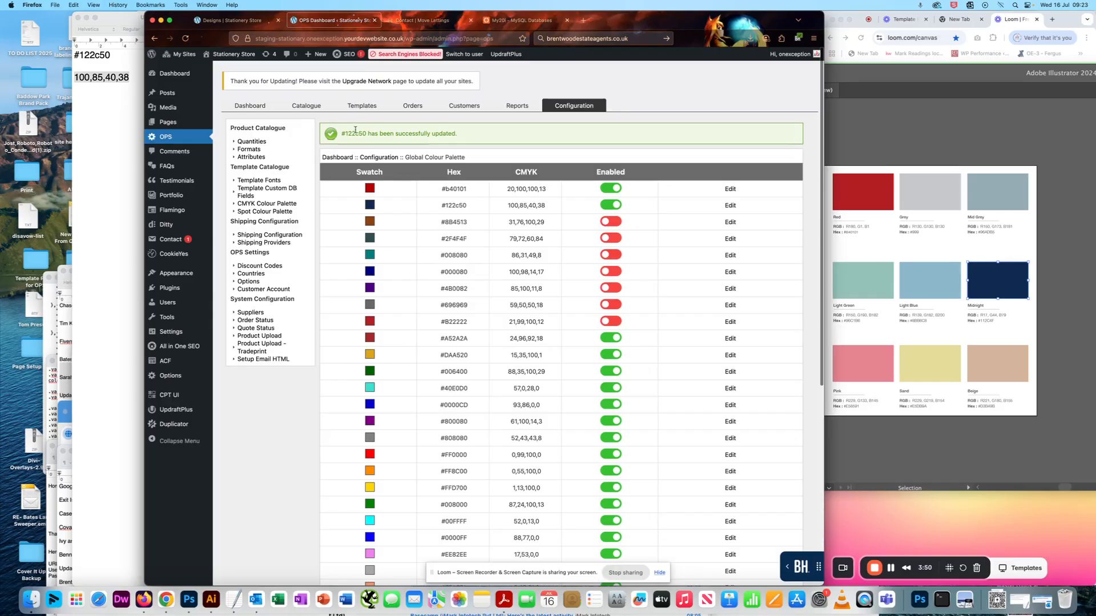
# - Reload the Coming Soon design and recolour the red half of its header bar with the new midnight blue
pyautogui.click(230, 21)
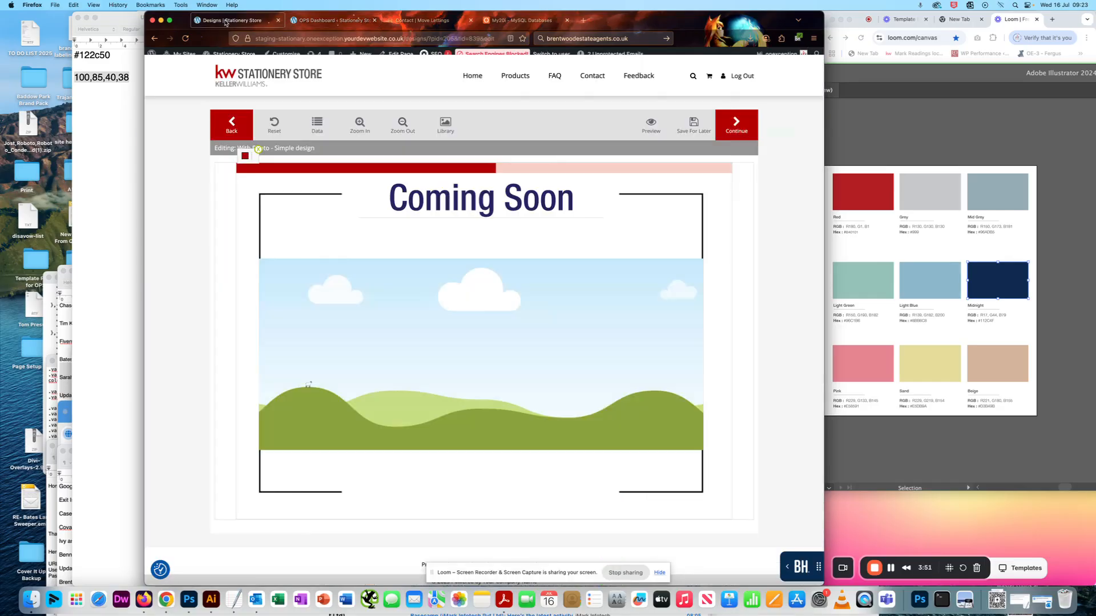
pyautogui.click(245, 156)
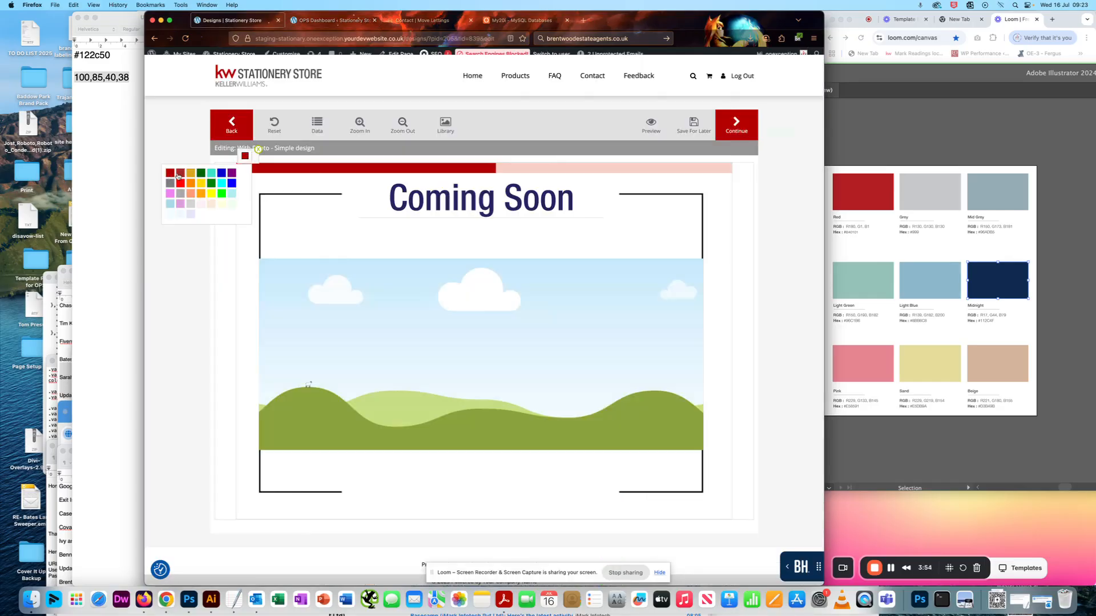
pyautogui.click(257, 150)
pyautogui.click(184, 38)
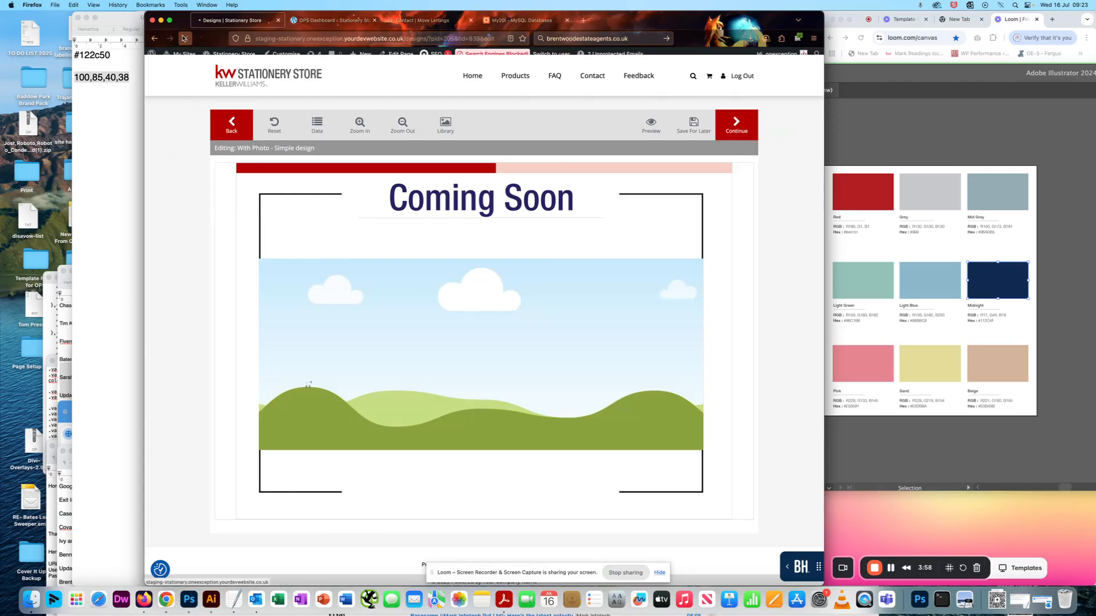
pyautogui.click(282, 170)
pyautogui.click(245, 159)
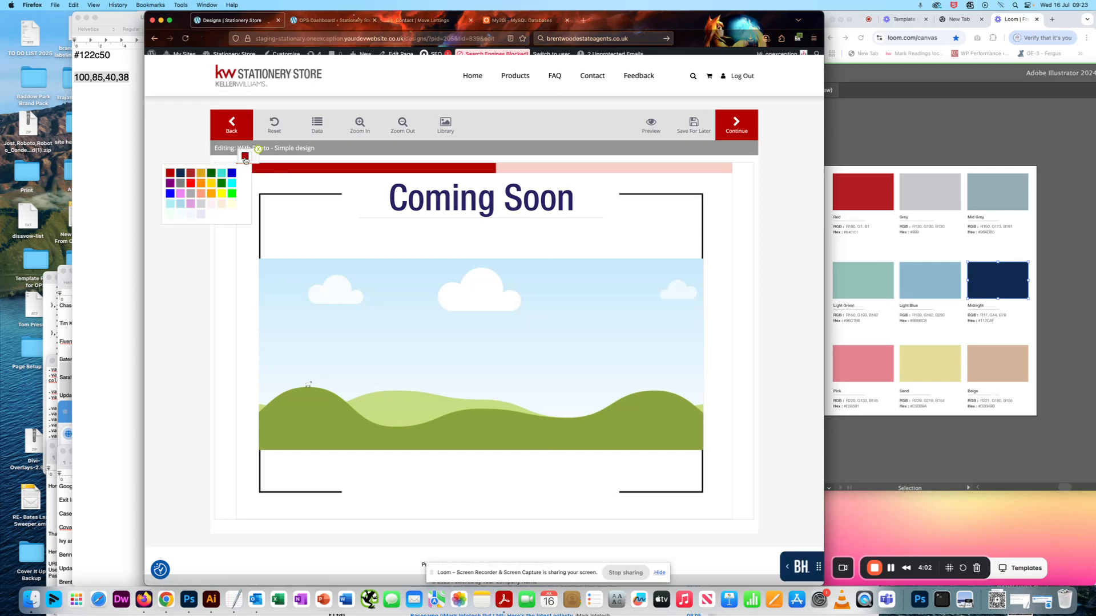
pyautogui.click(180, 173)
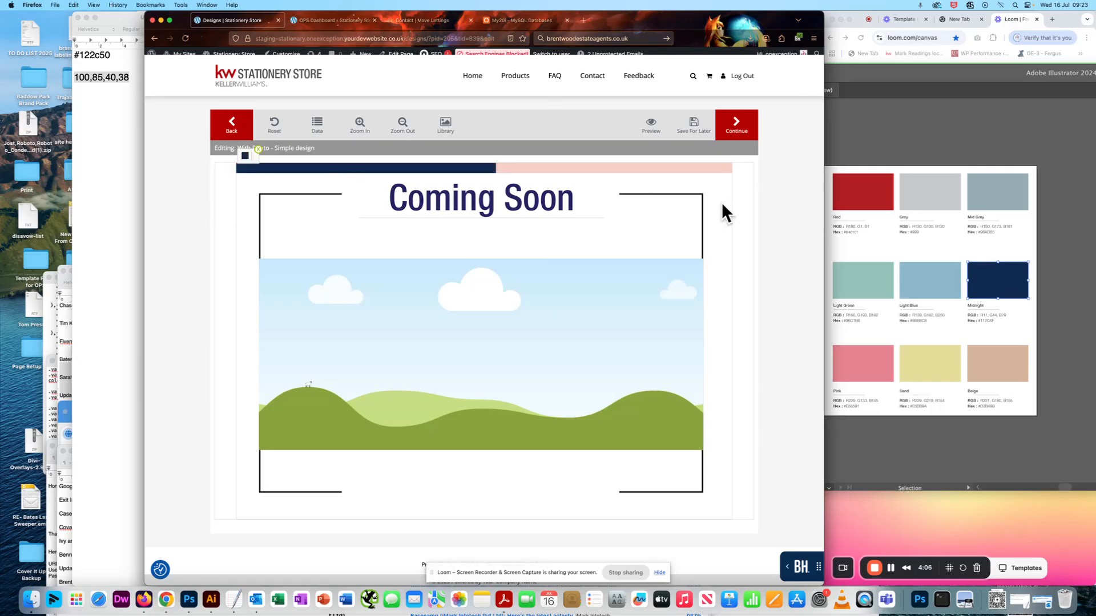
# - Recolour the pink half of the header bar with the brand red
pyautogui.click(560, 167)
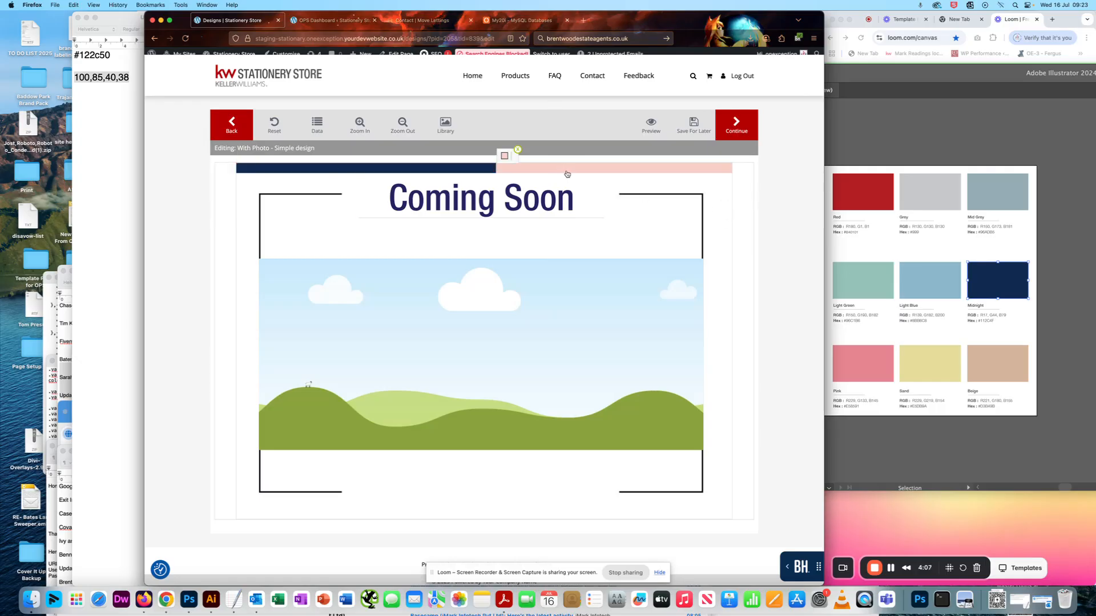
pyautogui.click(504, 155)
pyautogui.click(429, 173)
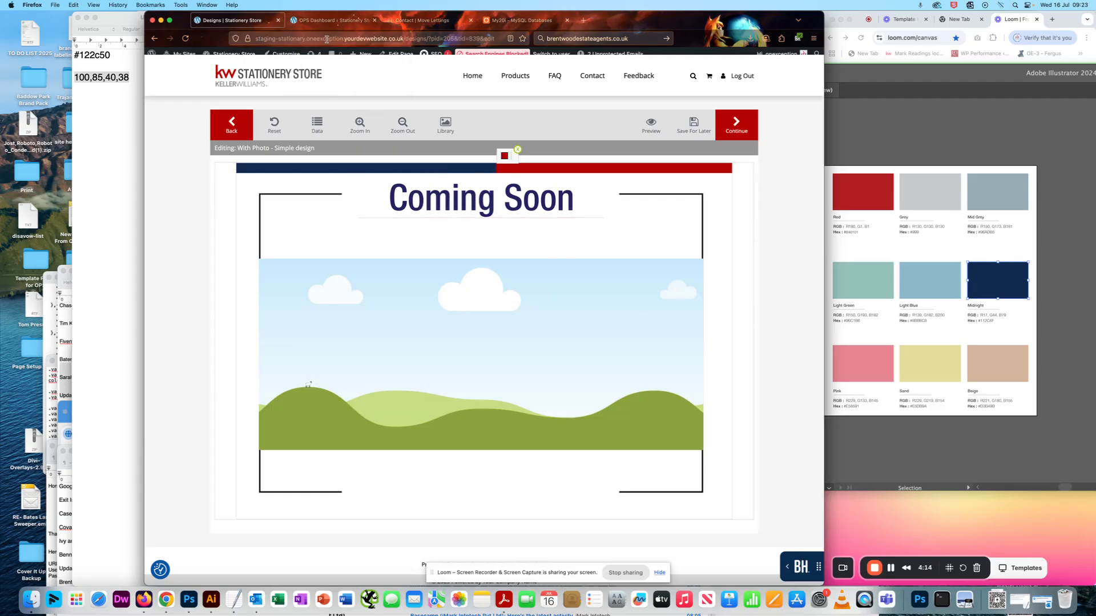
# - Compare the global palette list with the colour choices offered for the midnight blue bar in the design
pyautogui.click(332, 20)
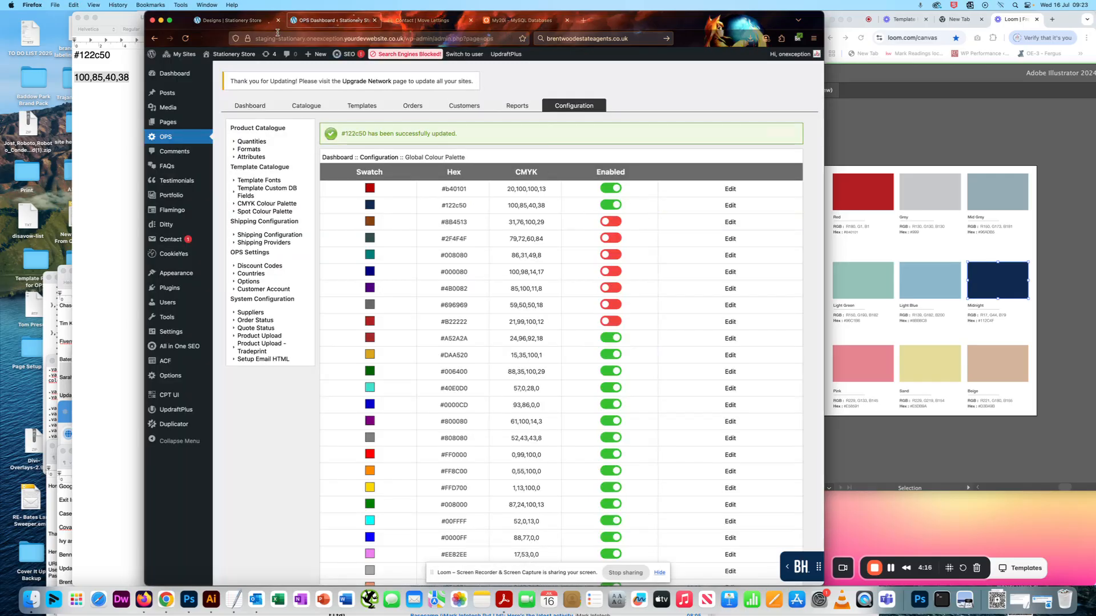
pyautogui.click(255, 22)
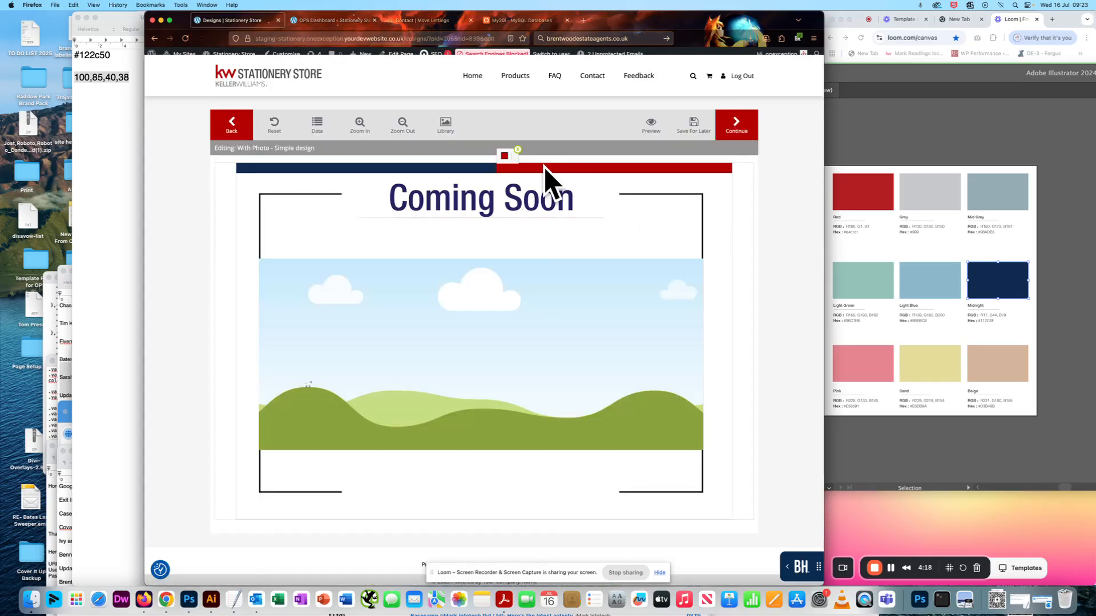
pyautogui.click(341, 172)
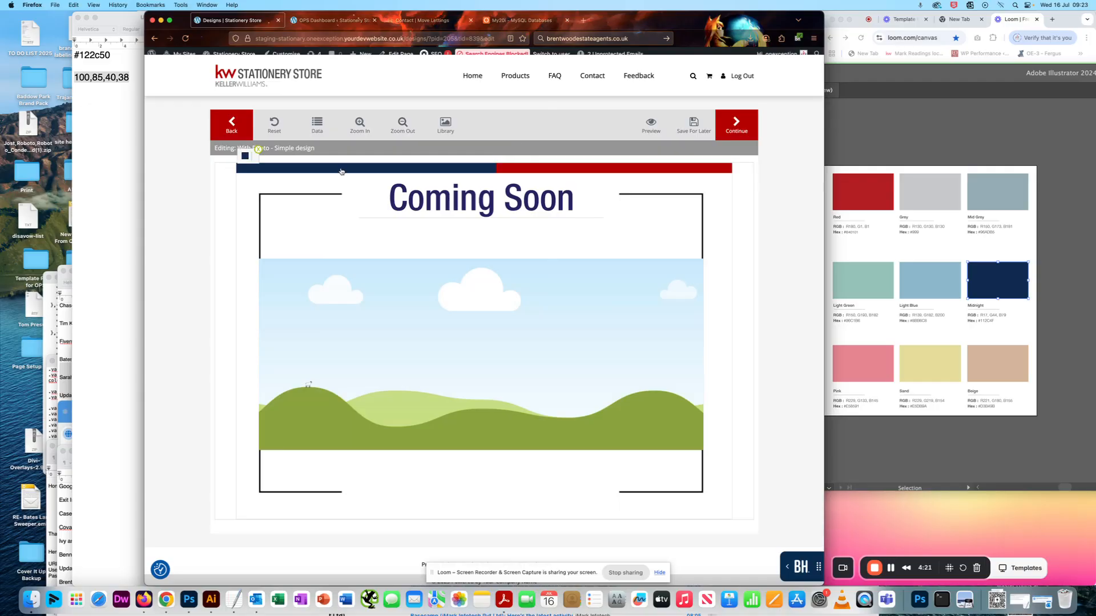
pyautogui.click(240, 158)
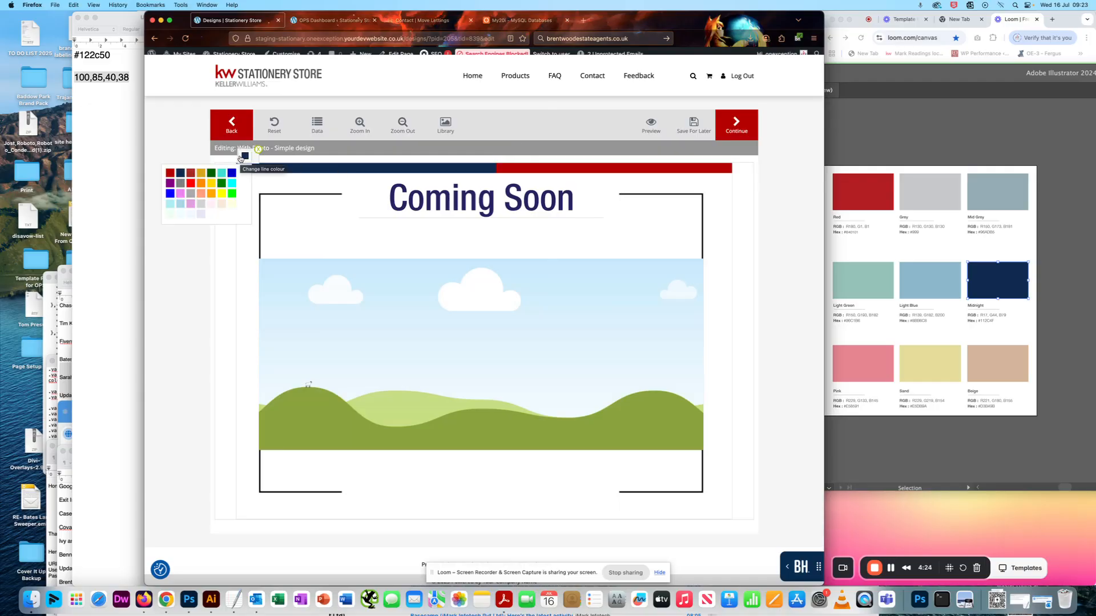
pyautogui.click(331, 20)
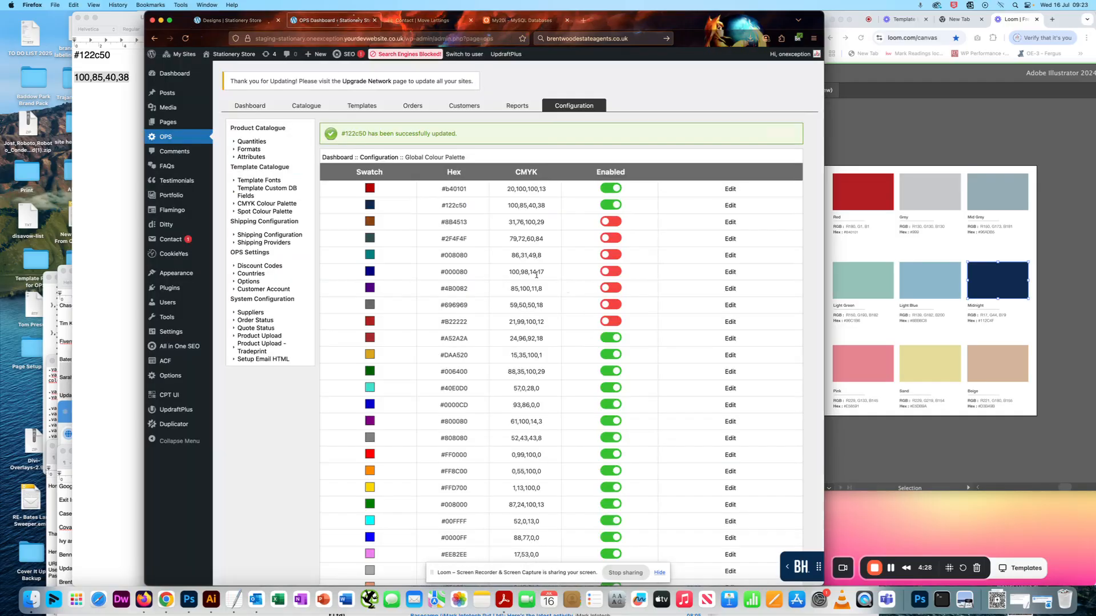